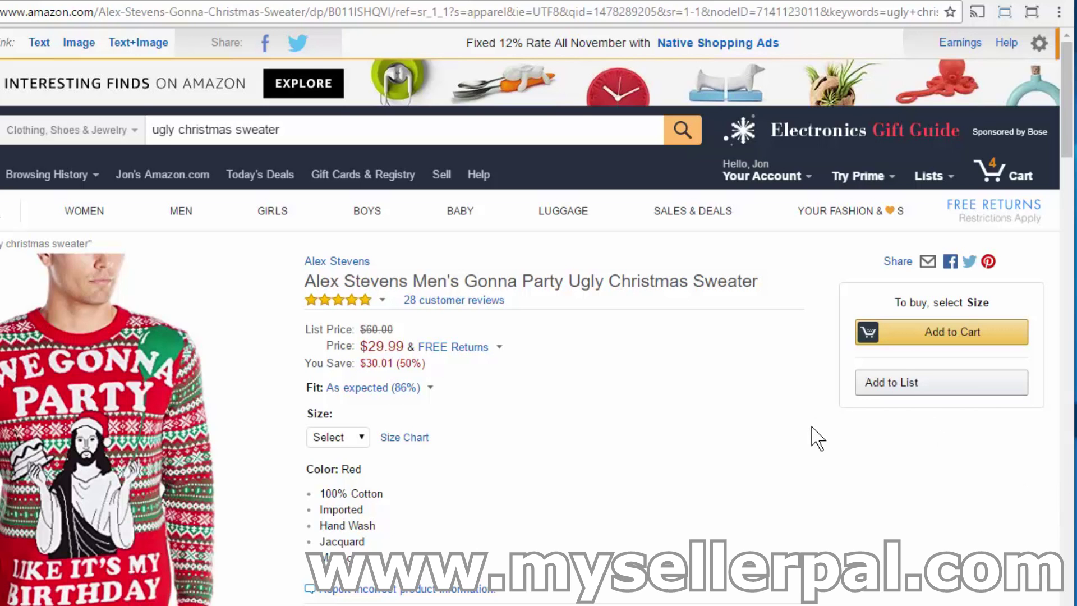
# Copy the sweater's ASIN B011ISHQVI from the Amazon address bar and go back to My Seller Pal.
pyautogui.moveTo(112, 561)
pyautogui.click(328, 13)
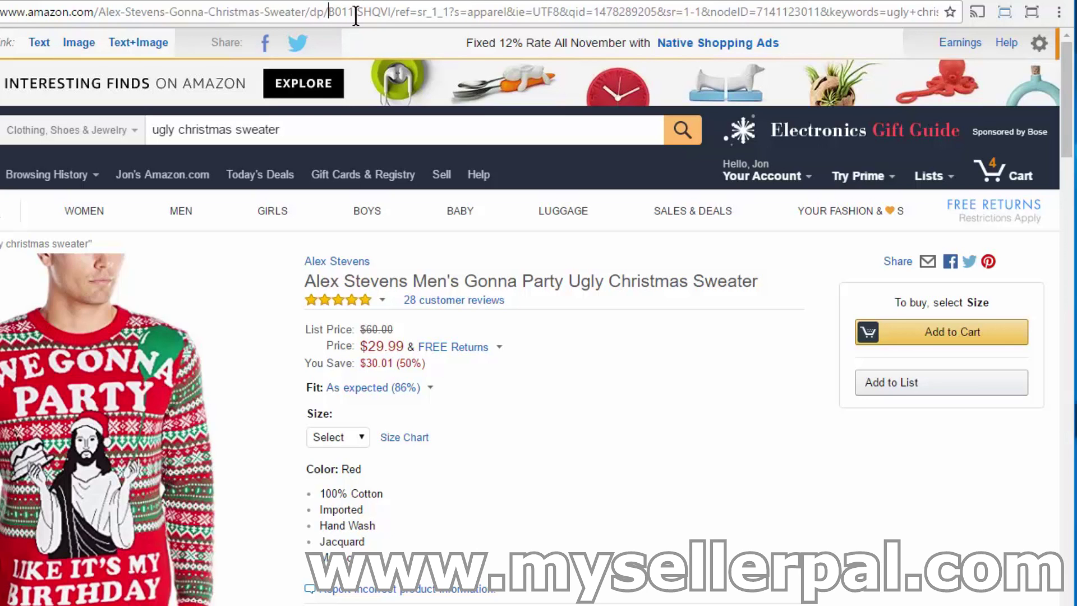
pyautogui.keyDown('shift'); pyautogui.click(392, 11); pyautogui.keyUp('shift')
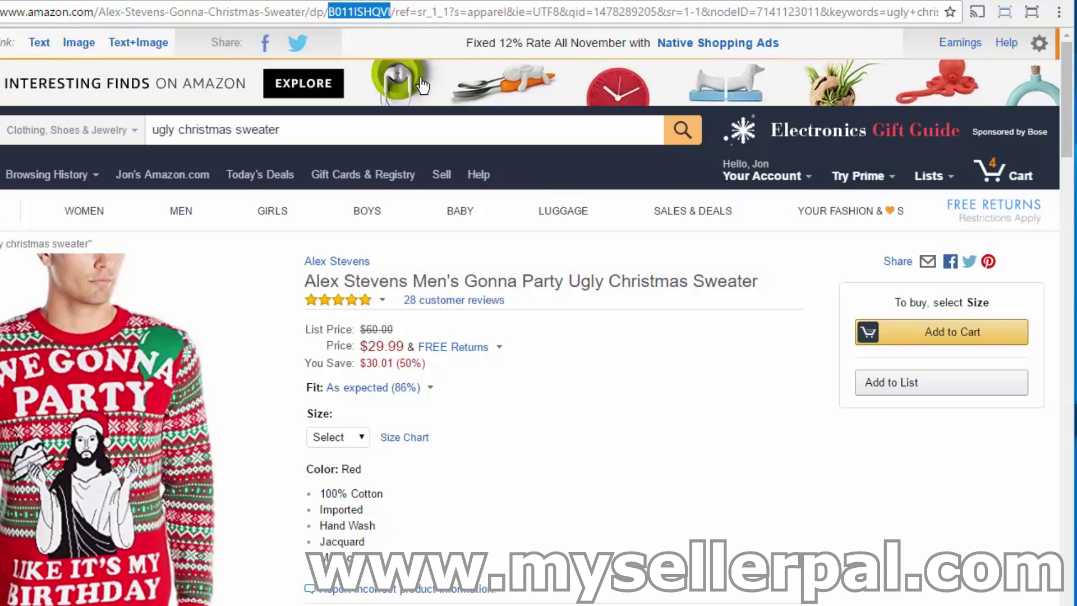
pyautogui.rightClick(365, 11)
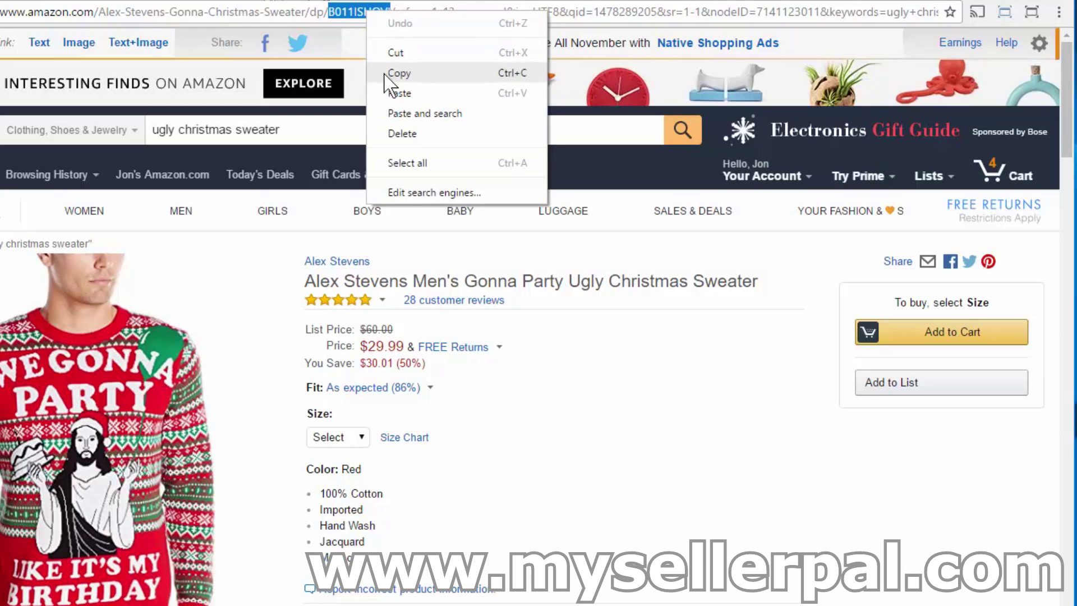
pyautogui.click(398, 73)
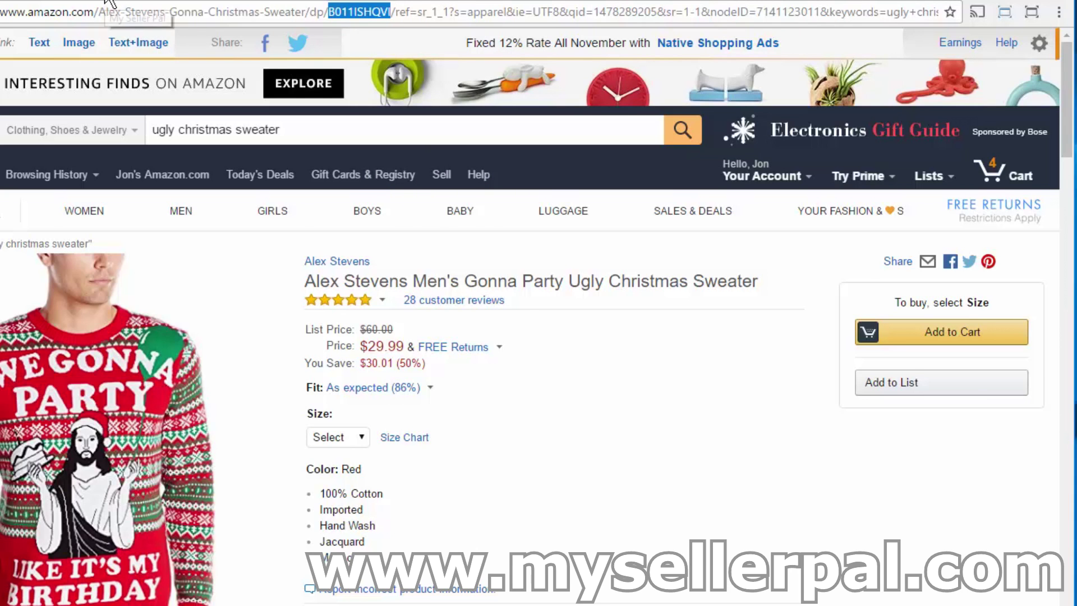
pyautogui.click(107, 2)
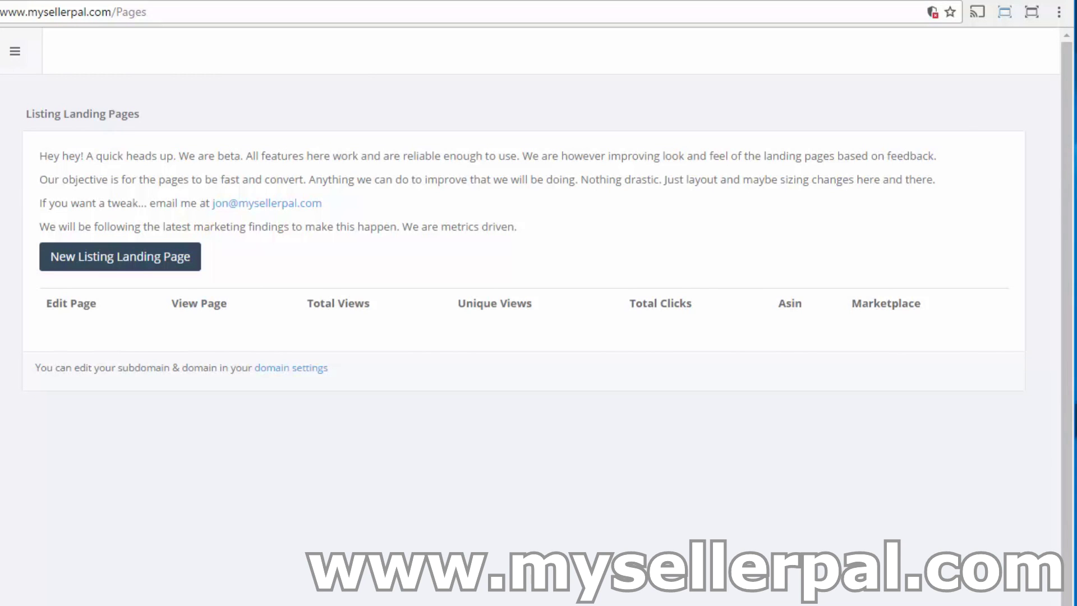
# Start a new listing landing page, paste B011ISHQVI as Parent ASIN, look it up, and create it.
pyautogui.moveTo(0, 261); pyautogui.dragTo(1, 261)
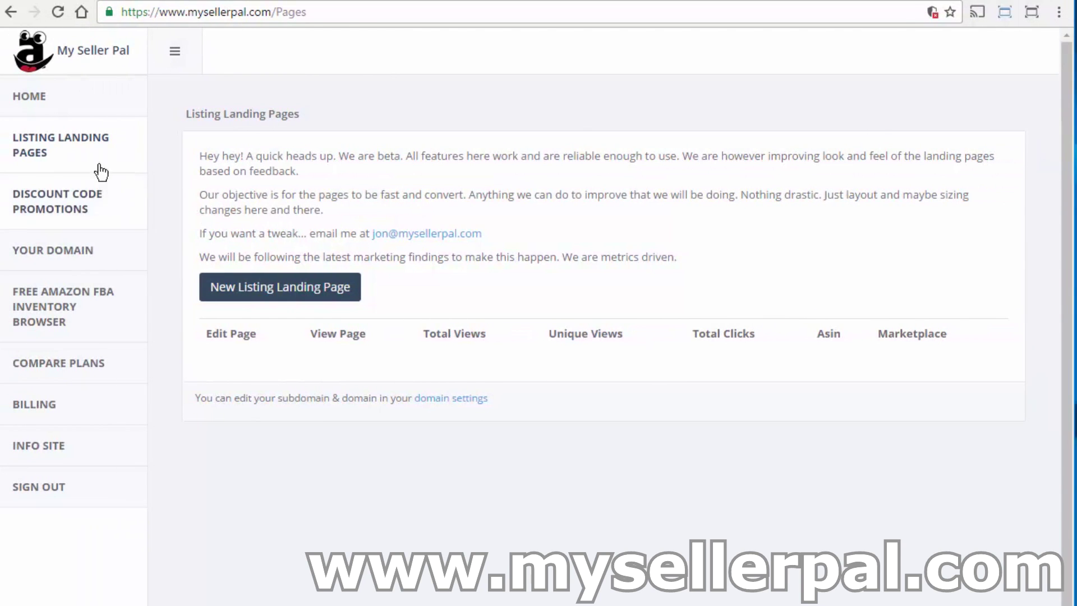
pyautogui.click(81, 153)
pyautogui.click(316, 302)
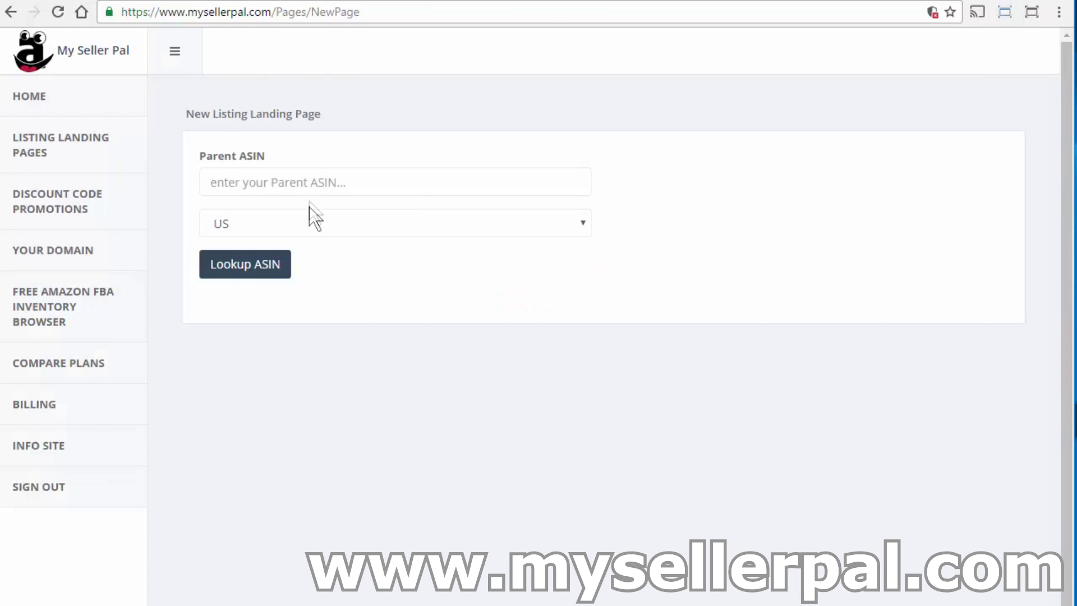
pyautogui.click(306, 184)
pyautogui.hotkey('ctrl', 'v')
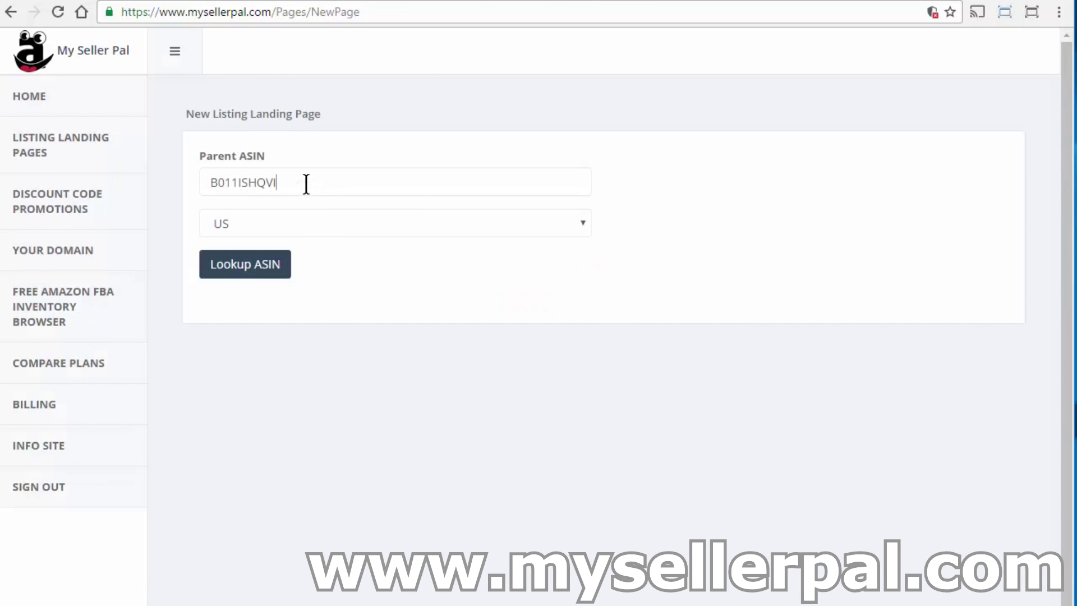
pyautogui.click(260, 268)
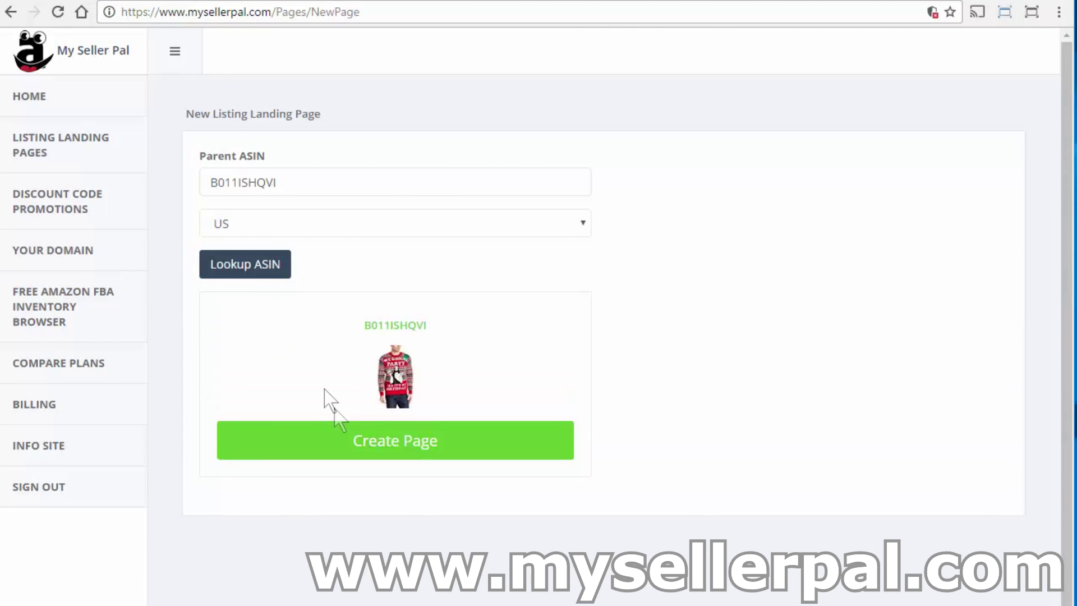
pyautogui.click(349, 443)
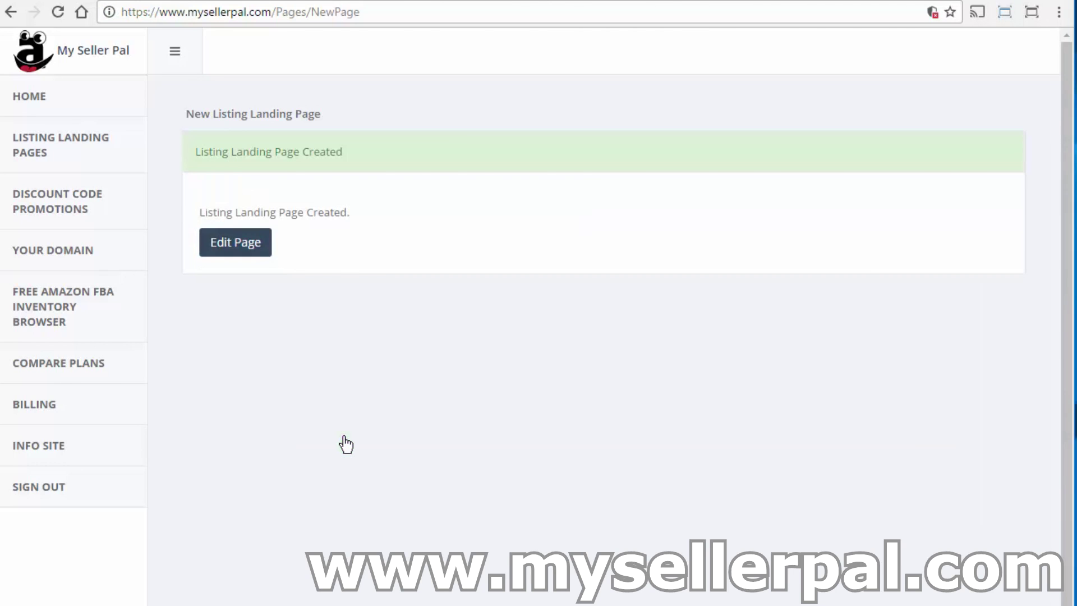
# Open the sweater landing page for editing and preview its live Landing Page URL.
pyautogui.click(238, 249)
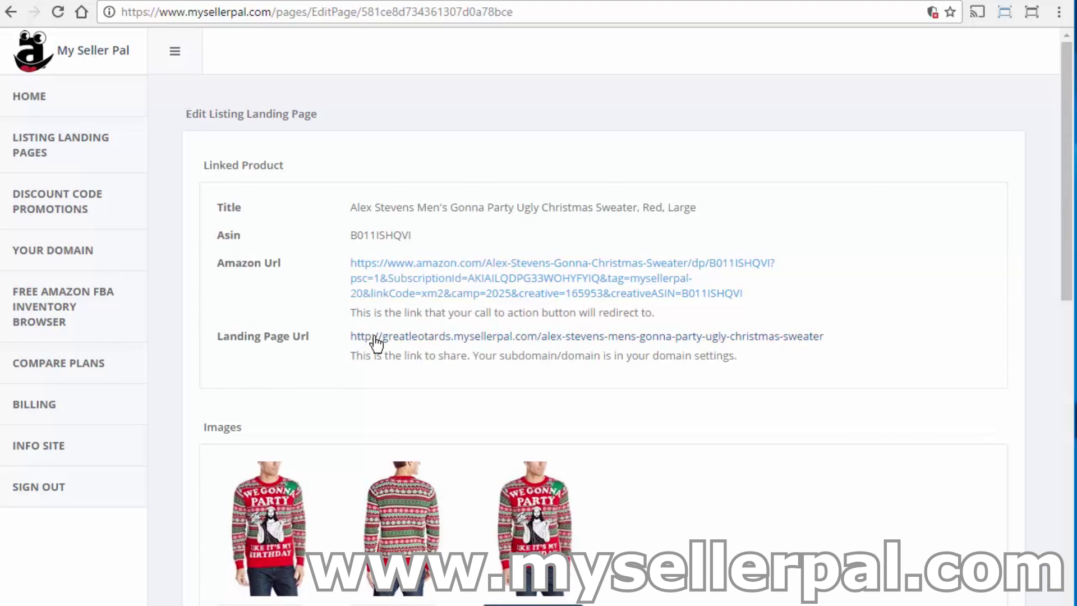
pyautogui.click(449, 337)
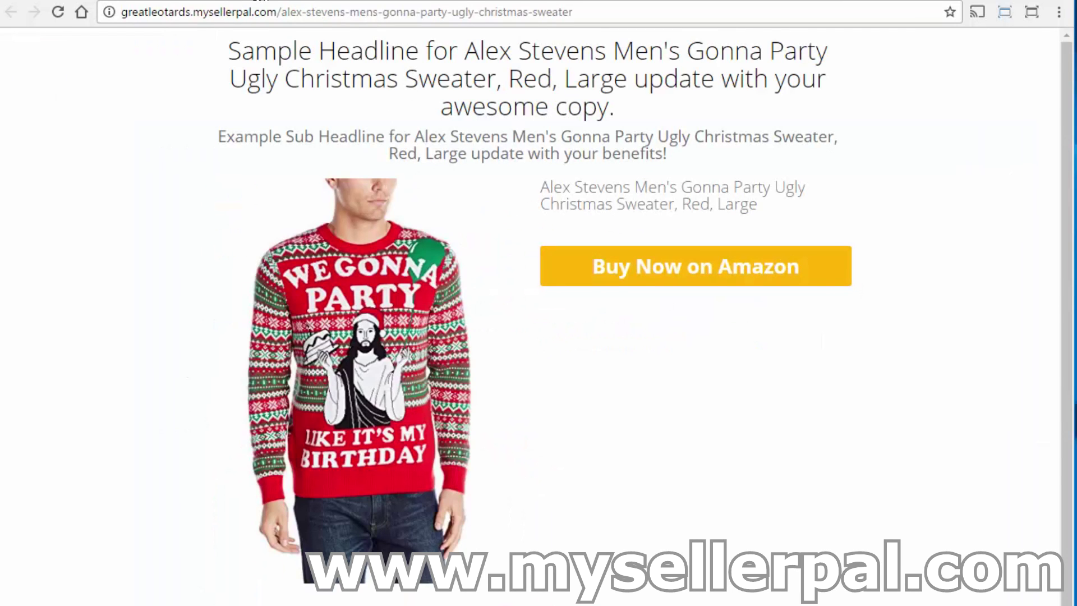
pyautogui.click(254, 0)
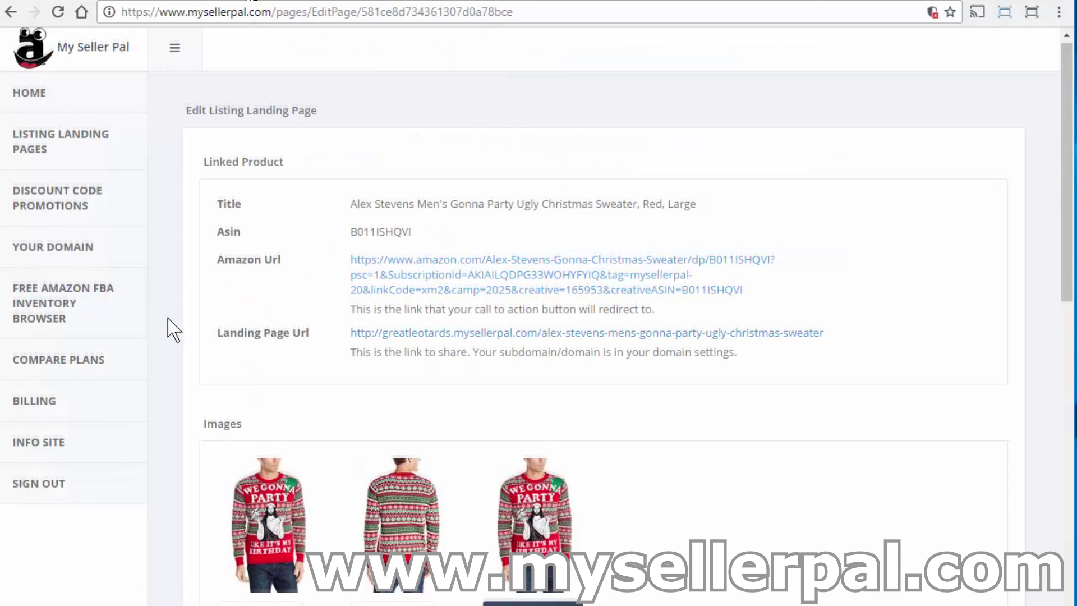
# Enter $50.00 as the landing page's MSRP, correcting the mistyped $30.00.
pyautogui.scroll(-1, 171, 328)
pyautogui.scroll(-6, 170, 325)
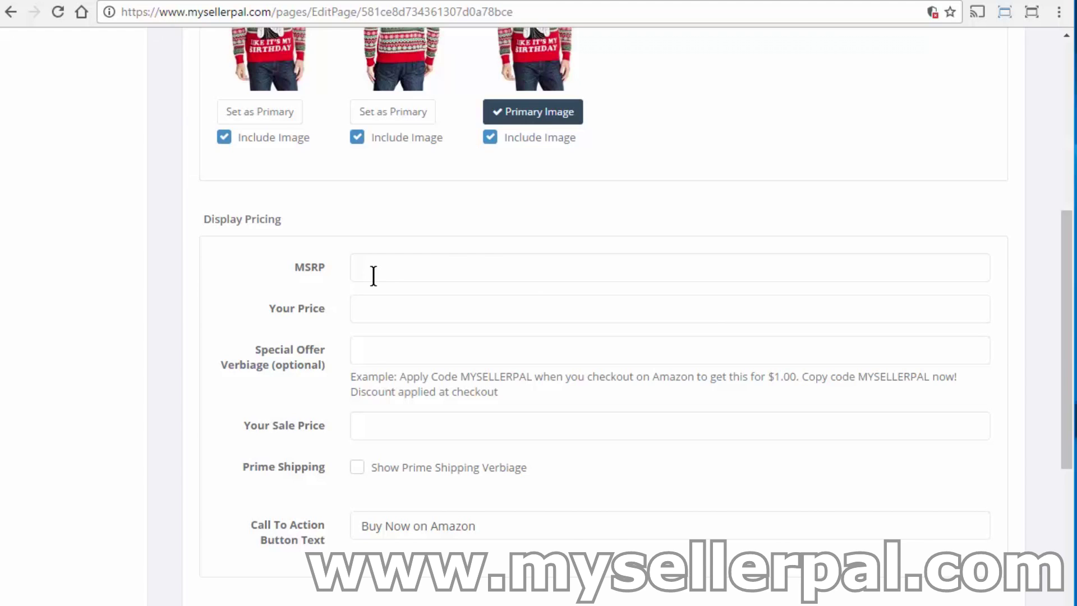
pyautogui.write('$30')
pyautogui.write('.00')
pyautogui.click(373, 276)
pyautogui.press('BackSpace')
pyautogui.write('5')
# Set Your Price to $40.00 and the sale price to $29.95.
pyautogui.press('Tab')
pyautogui.write('$3')
pyautogui.press('BackSpace')
pyautogui.write('40.00')
pyautogui.press('Tab')
pyautogui.write('$')
pyautogui.write('29.95')
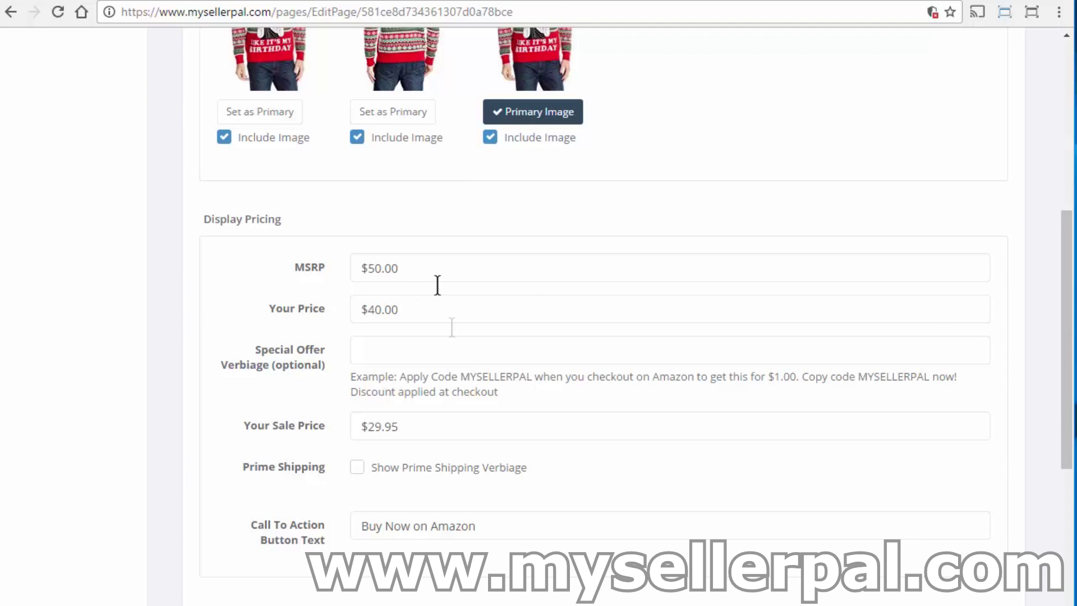
pyautogui.moveTo(1065, 418); pyautogui.dragTo(1065, 481)
# Enable Show Prime Shipping Verbiage and review the pre-filled headline and product copy fields.
pyautogui.click(386, 284)
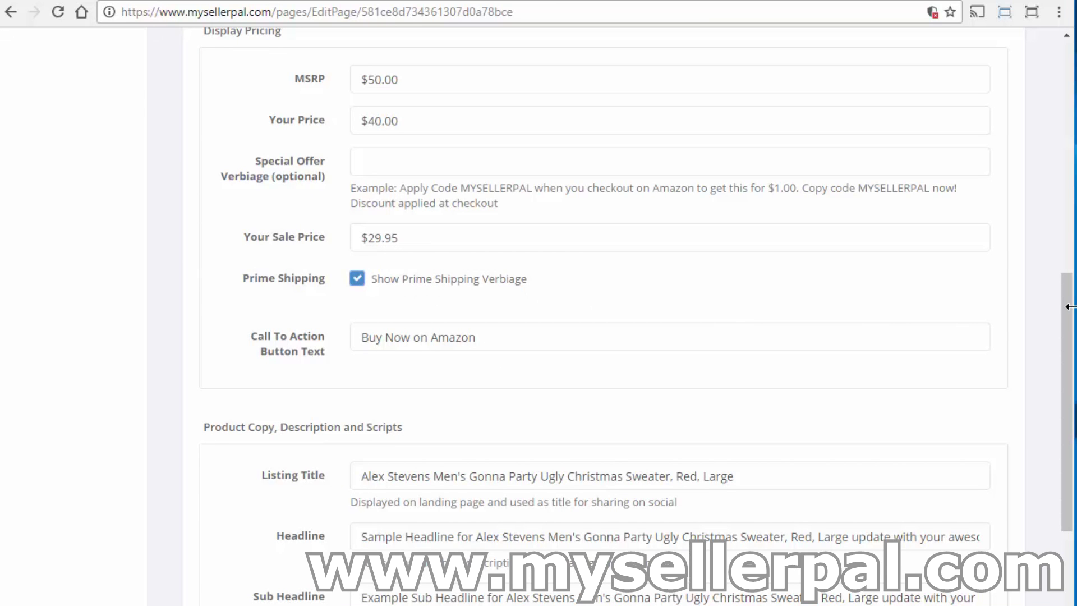
pyautogui.moveTo(1069, 325); pyautogui.dragTo(1027, 428)
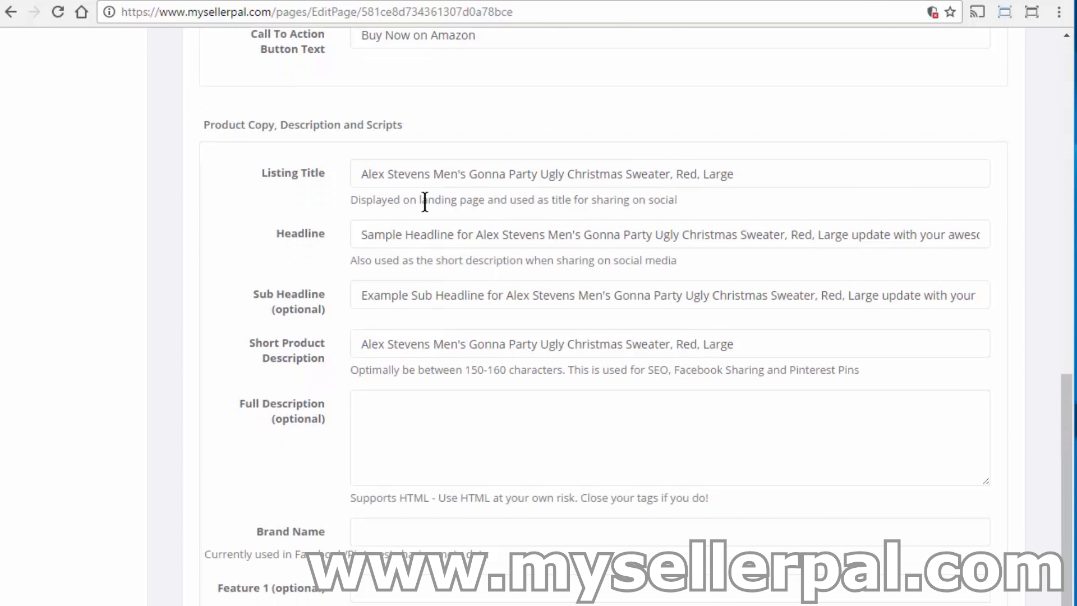
pyautogui.moveTo(374, 235); pyautogui.dragTo(436, 238)
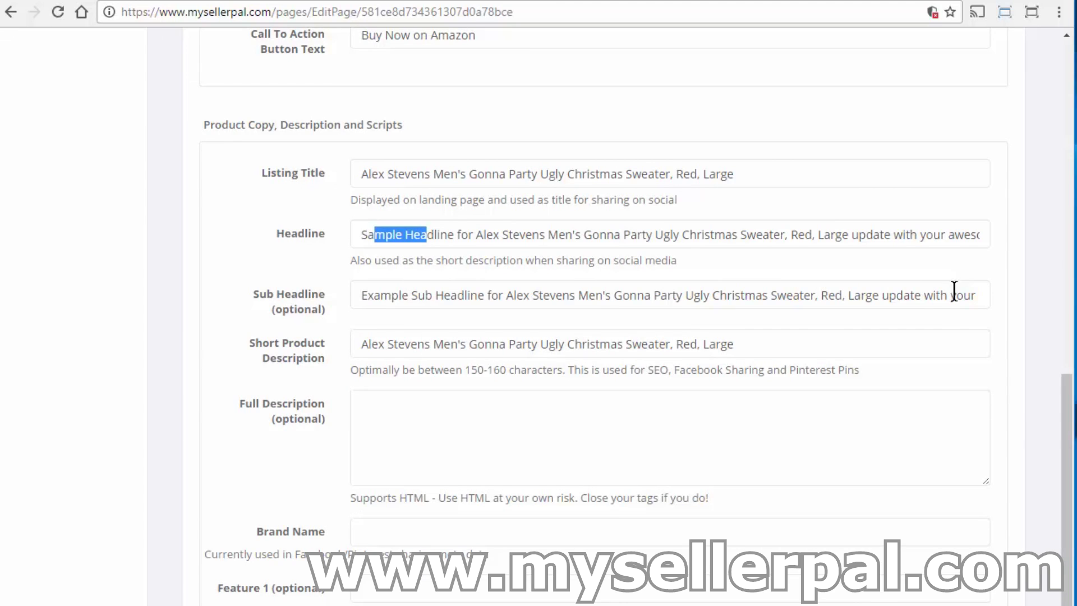
pyautogui.moveTo(1064, 413); pyautogui.dragTo(934, 599)
pyautogui.scroll(1, 615, 314)
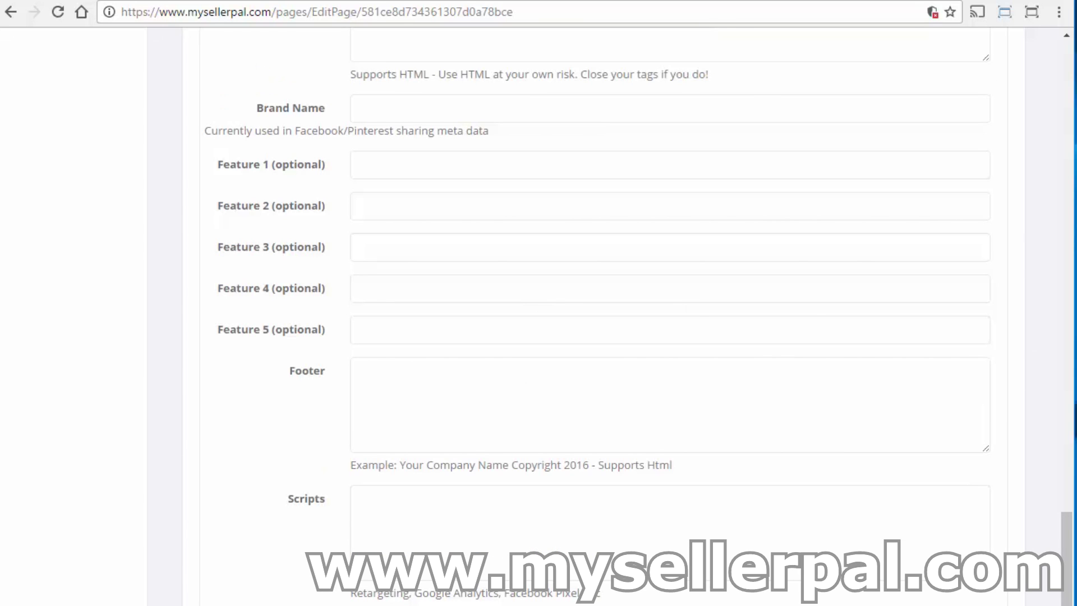
pyautogui.moveTo(1070, 553); pyautogui.dragTo(1007, 143)
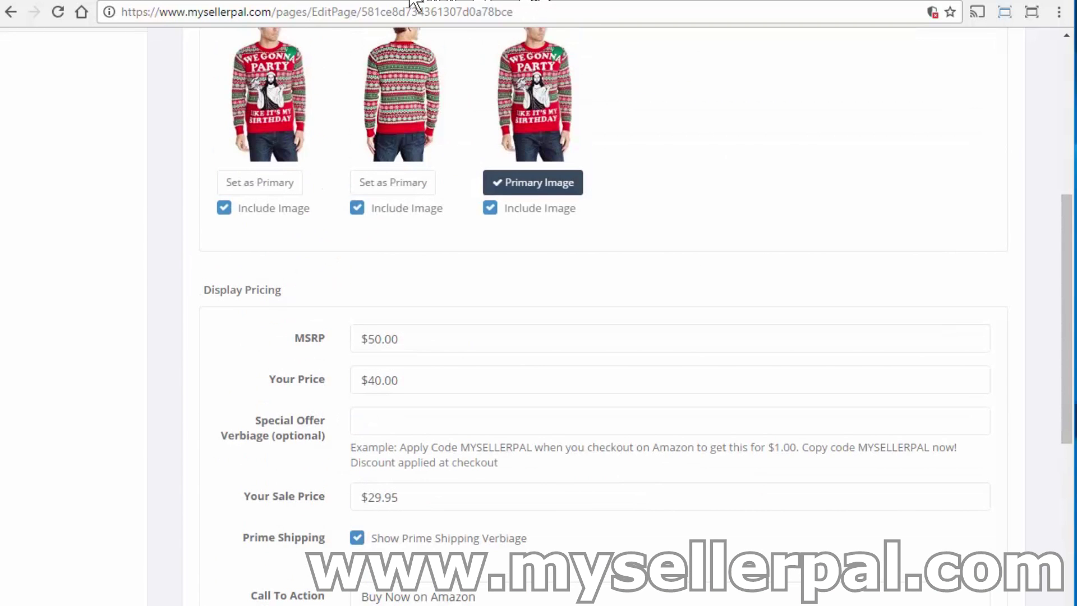
# Reload the live sweater page to confirm the new pricing and test its Buy Now on Amazon button.
pyautogui.click(412, 2)
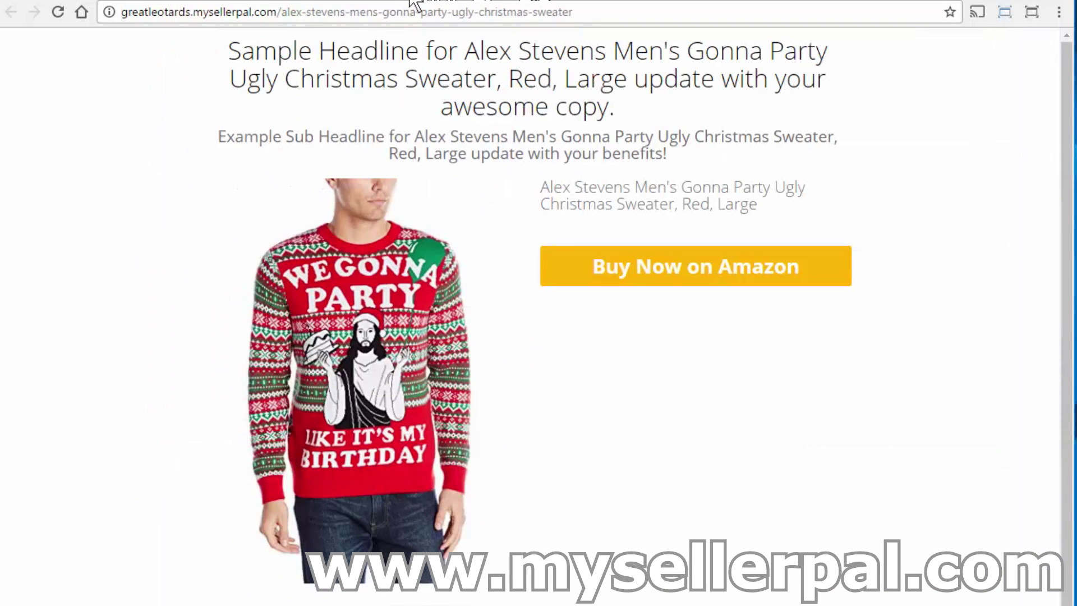
pyautogui.click(53, 17)
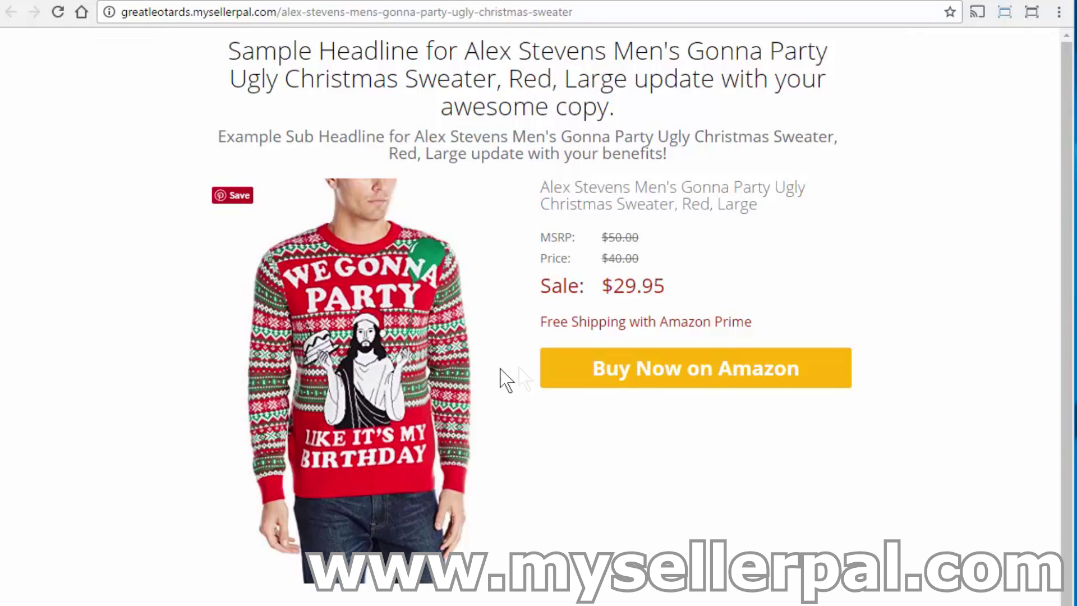
pyautogui.click(650, 387)
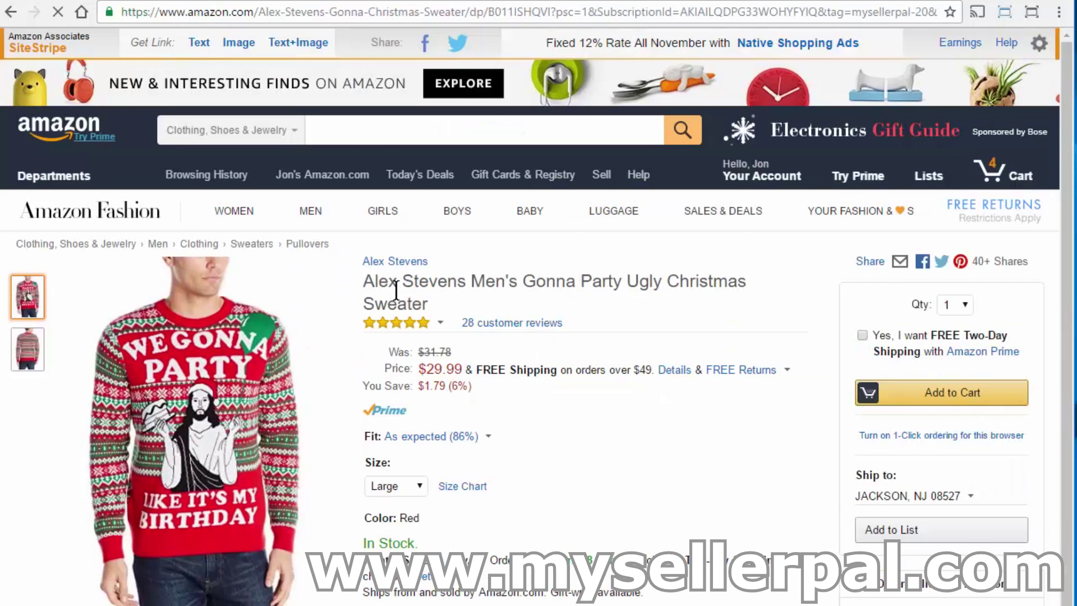
pyautogui.click(10, 9)
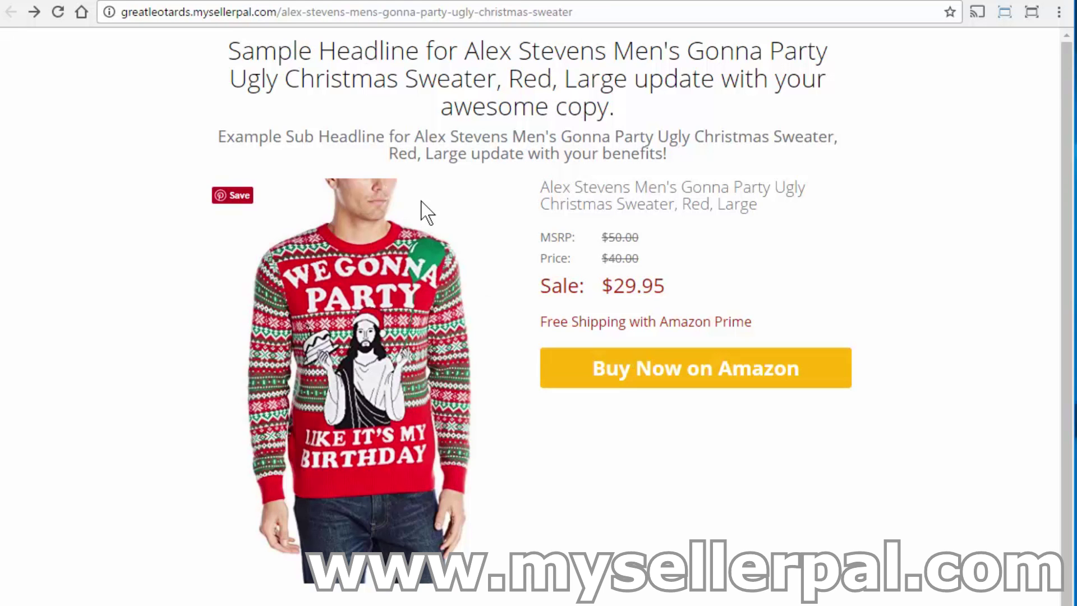
pyautogui.click(230, 2)
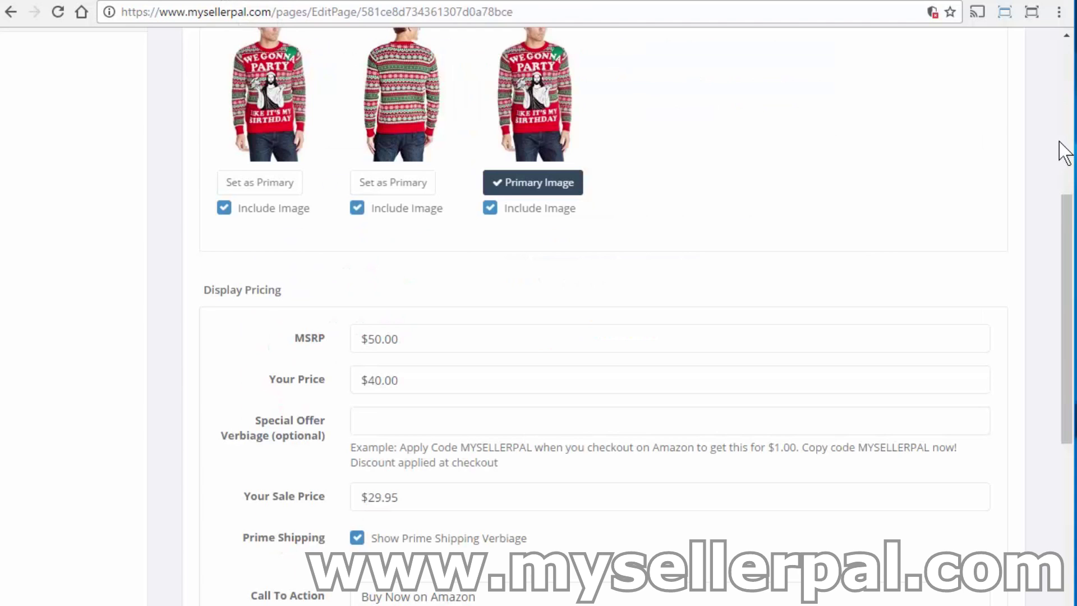
# Scroll to the top and go to Discount Code Promotions in the sidebar.
pyautogui.scroll(10, 1059, 147)
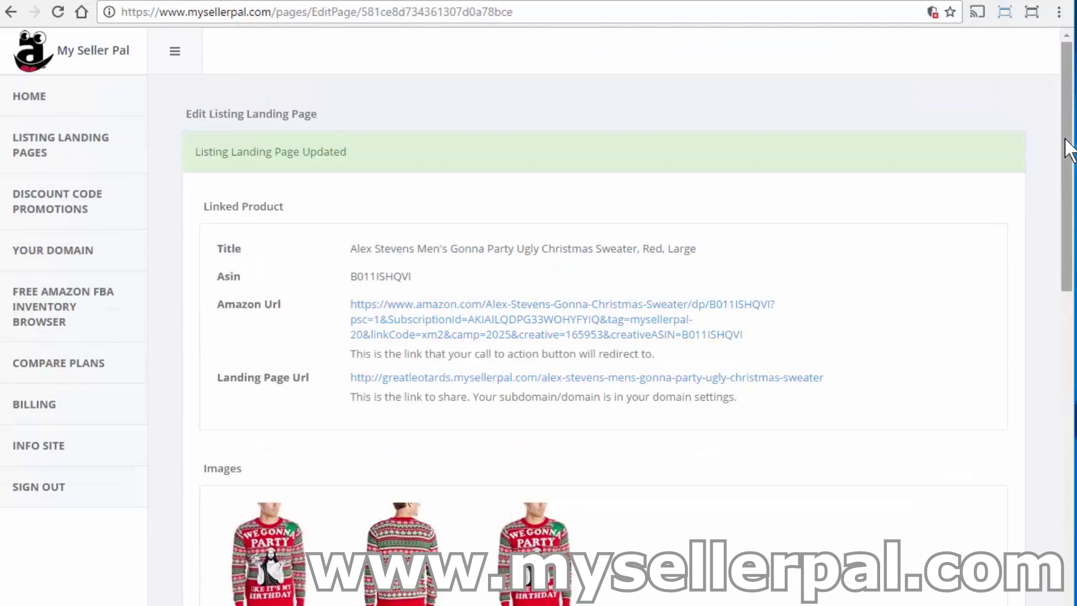
pyautogui.click(86, 206)
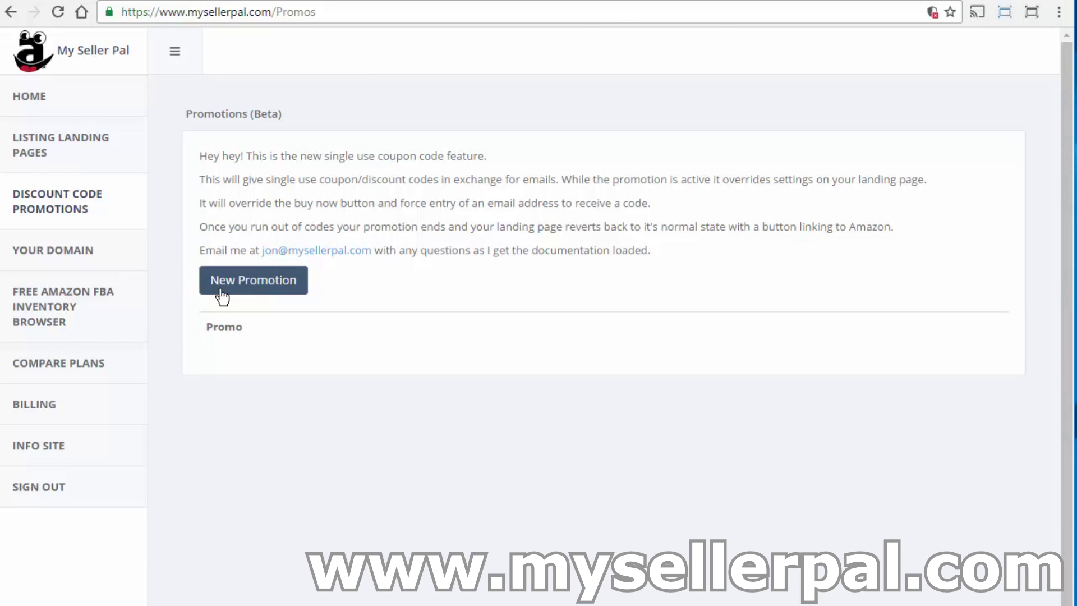
# Create 'Demo Promotion' on the Christmas sweater landing page, with a different code for everyone.
pyautogui.click(222, 296)
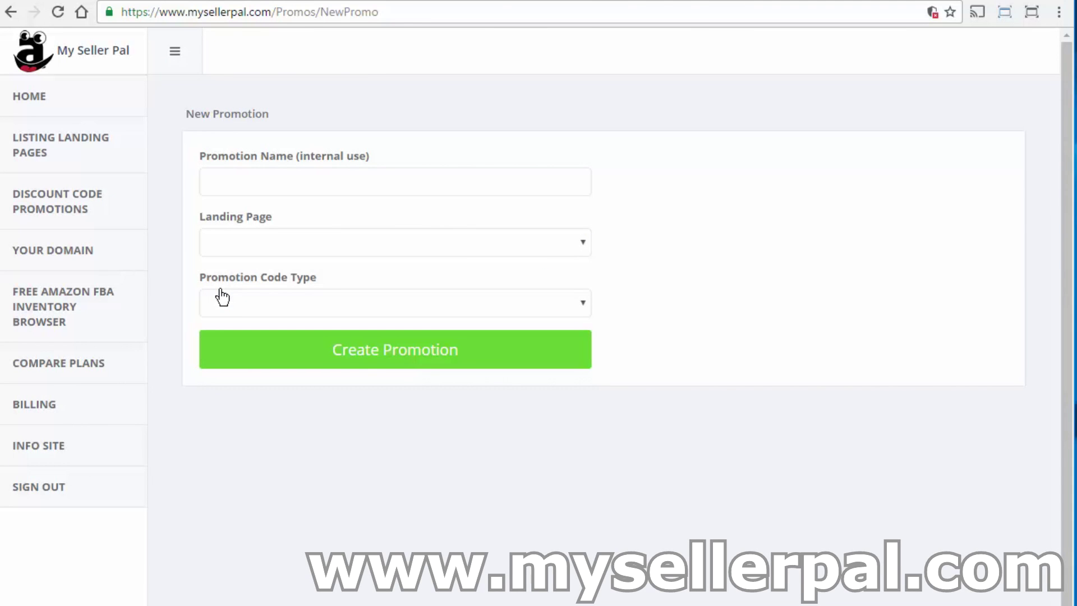
pyautogui.click(216, 187)
pyautogui.write('Demo Promotion')
pyautogui.click(284, 242)
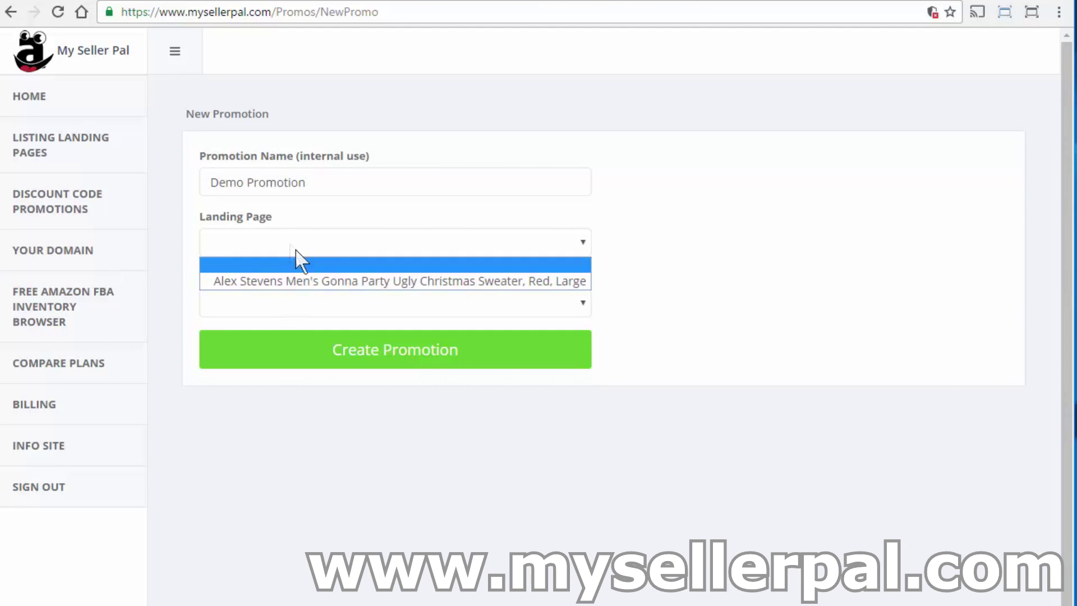
pyautogui.click(318, 278)
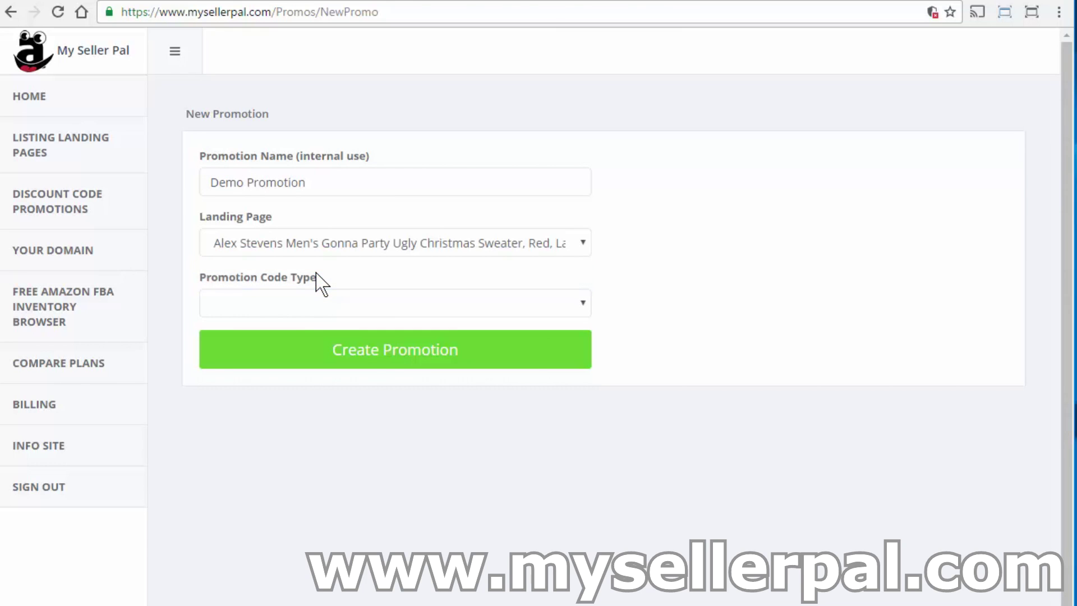
pyautogui.click(328, 303)
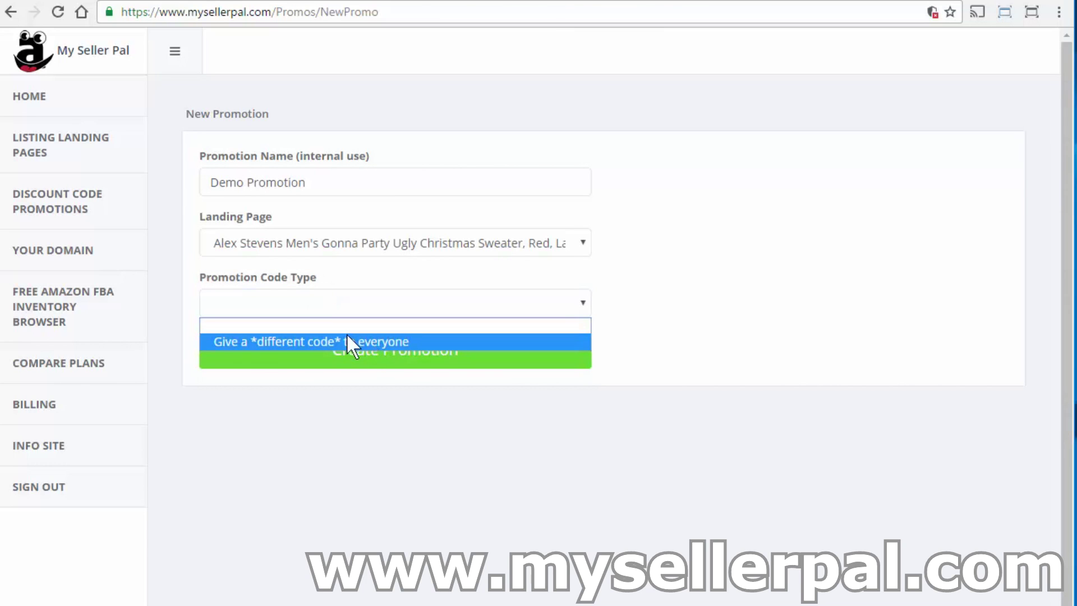
pyautogui.click(361, 341)
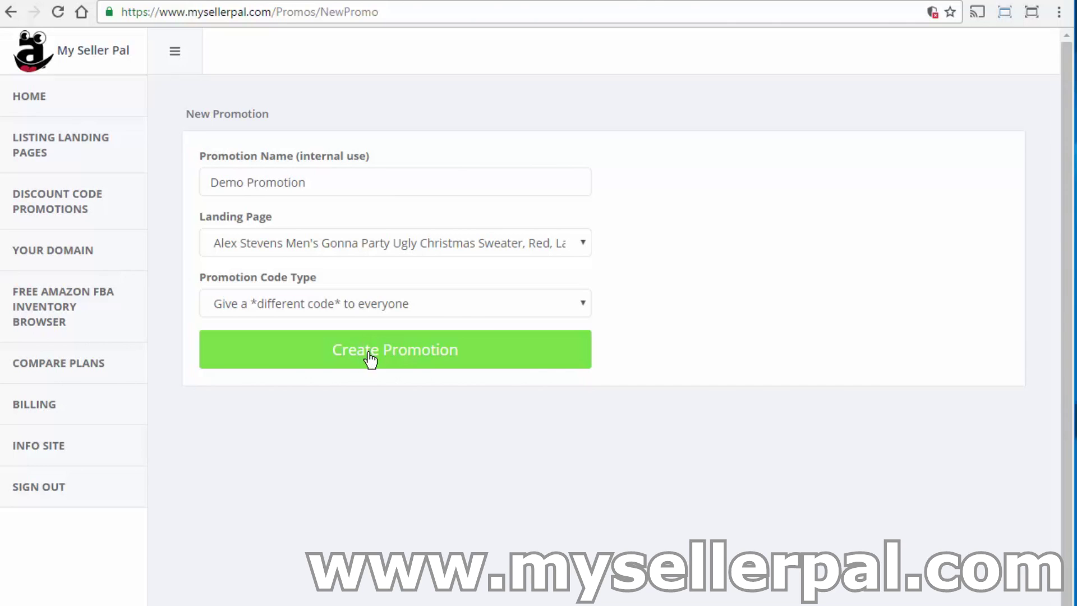
pyautogui.click(370, 359)
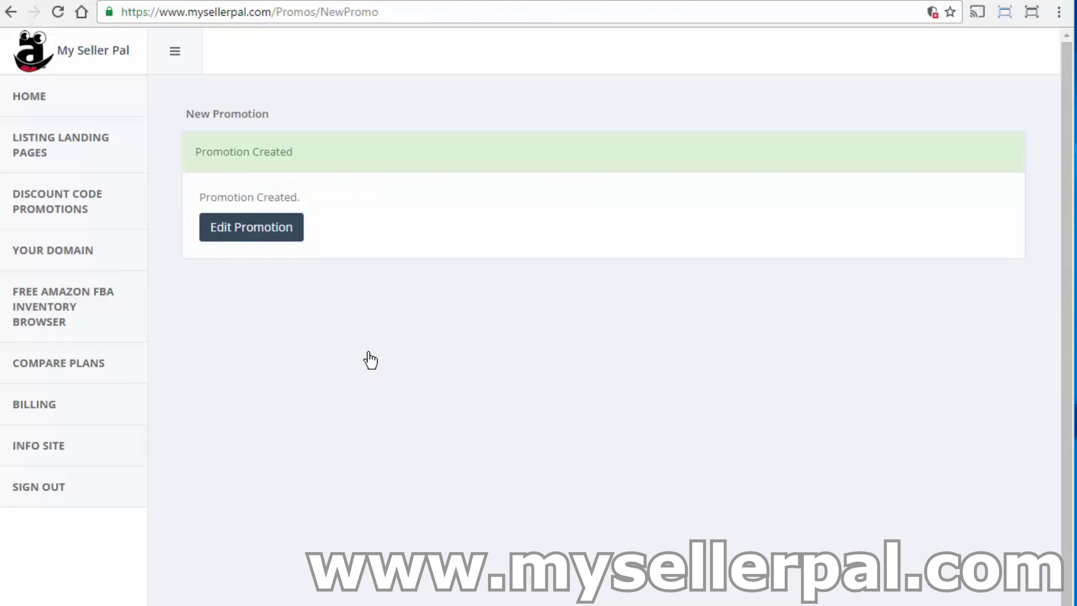
# Open Demo Promotion for editing and tick Enable Promotion.
pyautogui.click(264, 237)
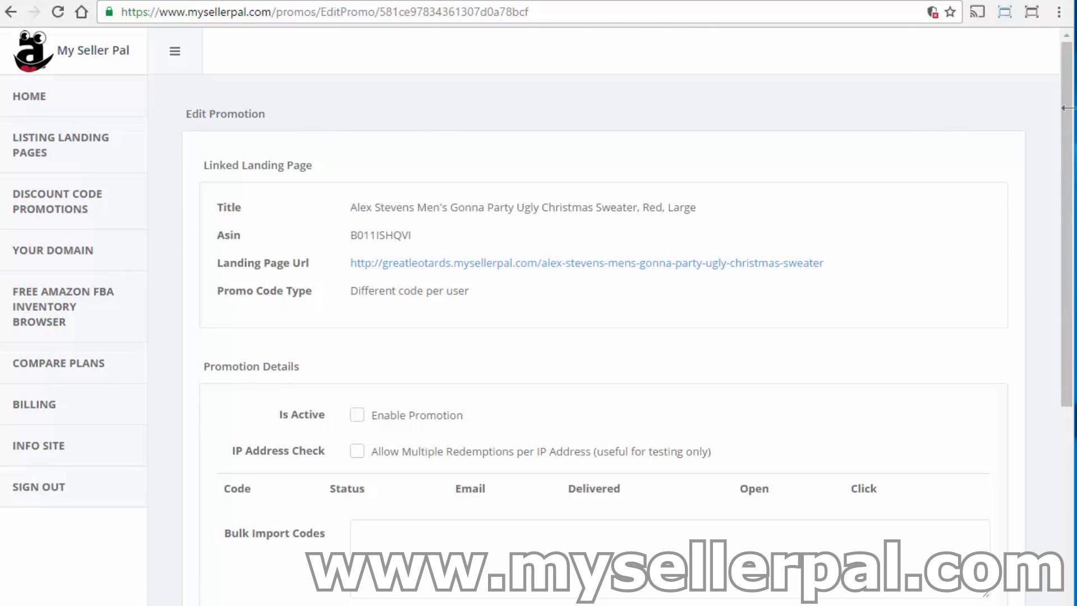
pyautogui.moveTo(1067, 116); pyautogui.dragTo(1060, 180)
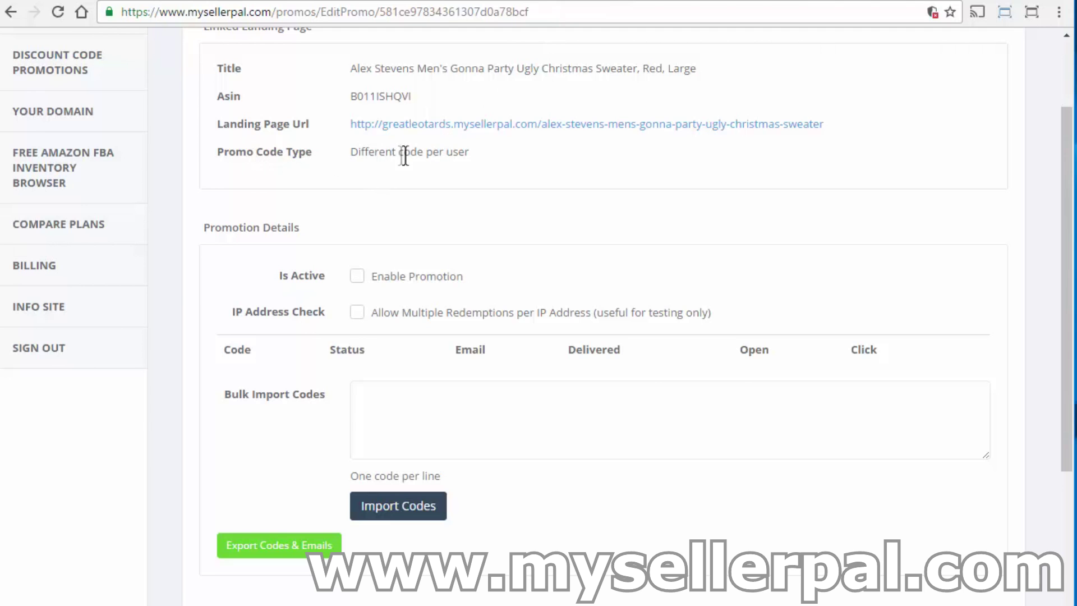
pyautogui.moveTo(351, 157); pyautogui.dragTo(403, 160)
pyautogui.click(404, 229)
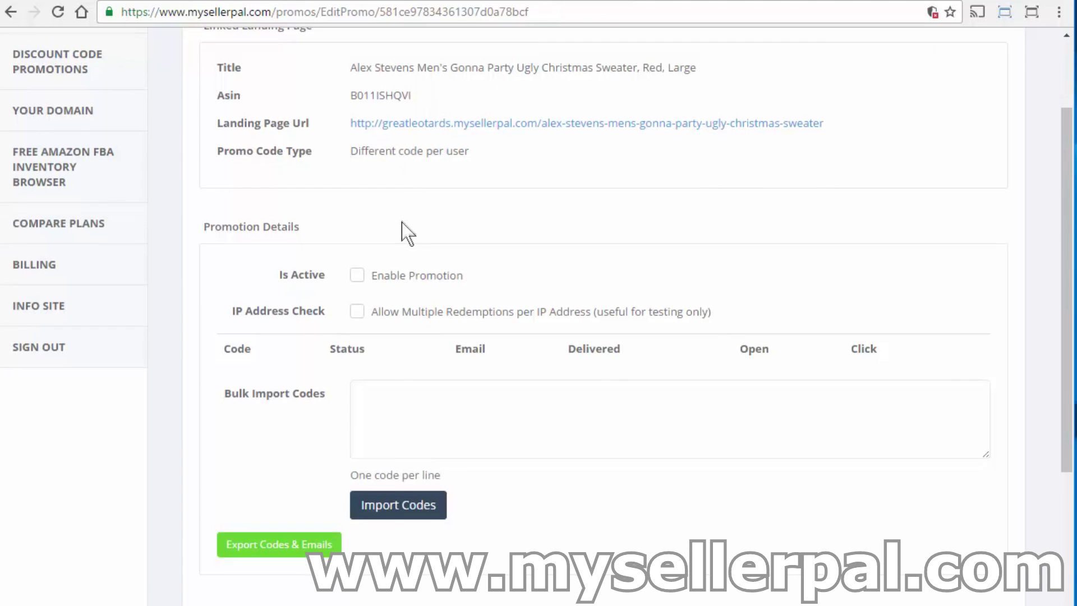
pyautogui.scroll(-1, 337, 243)
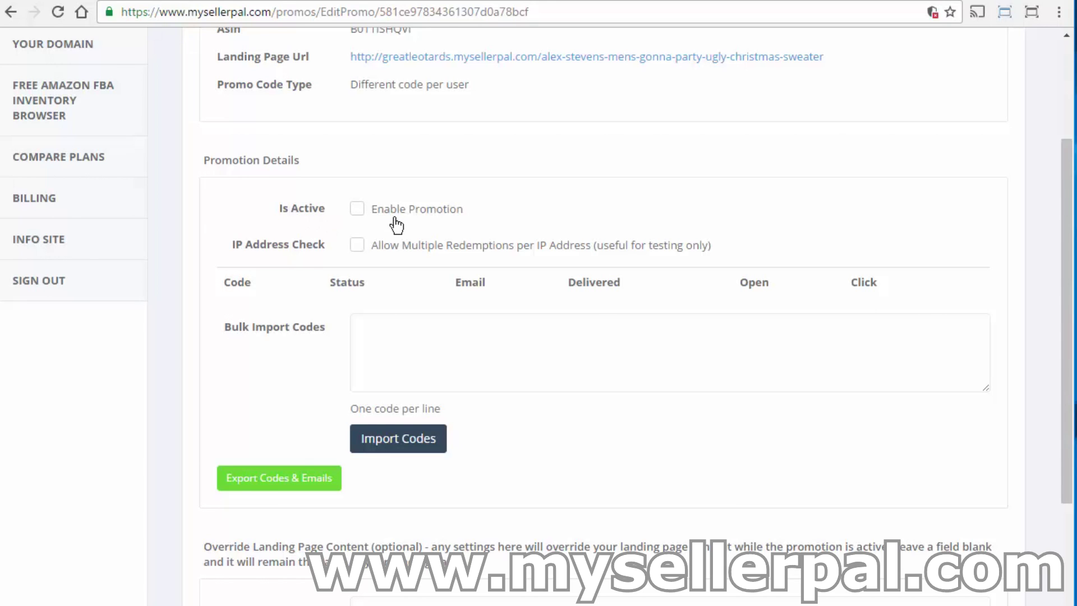
pyautogui.click(356, 209)
pyautogui.moveTo(1065, 207); pyautogui.dragTo(1065, 258)
# Bulk import two discount codes, one per line, and check both are listed with status New.
pyautogui.click(861, 258)
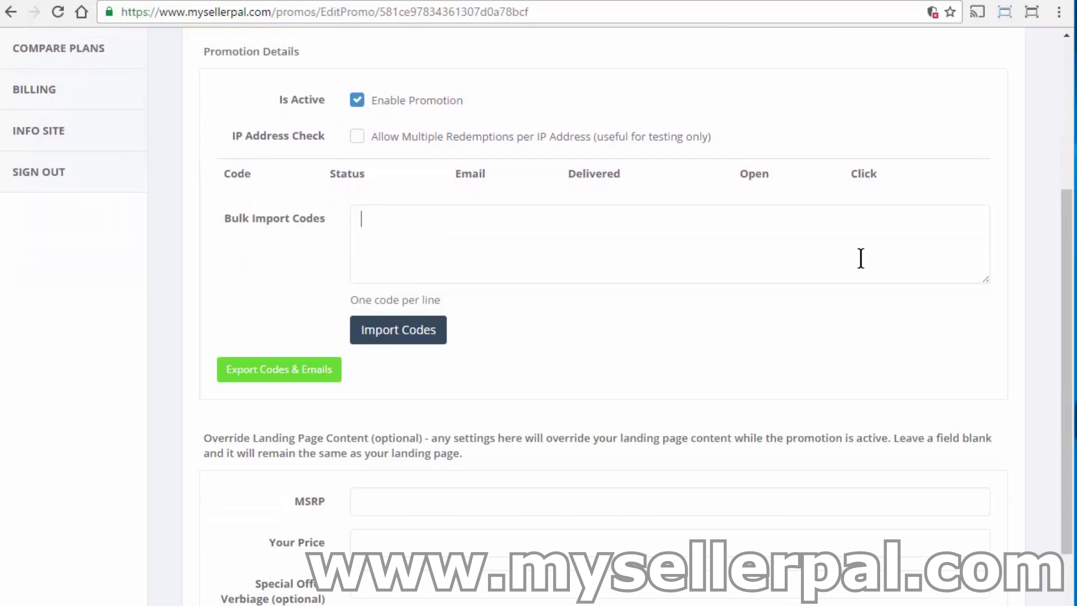
pyautogui.write('HTHTH-GDFGDFG-FSDGSDFG')
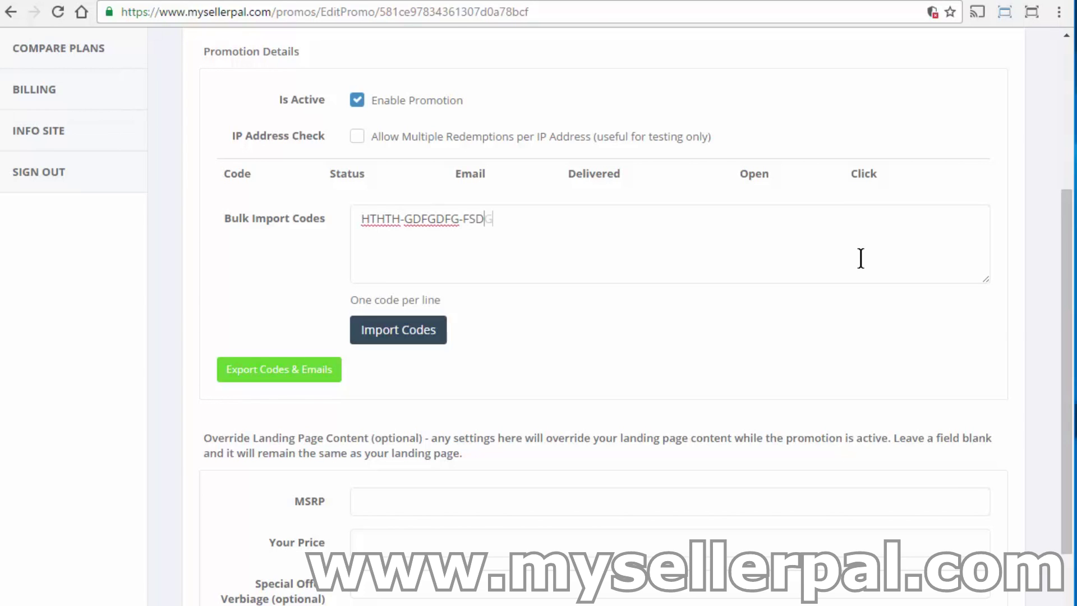
pyautogui.press('Return')
pyautogui.write('DFSDFDSF')
pyautogui.press('BackSpace')
pyautogui.press('BackSpace')
pyautogui.press('BackSpace')
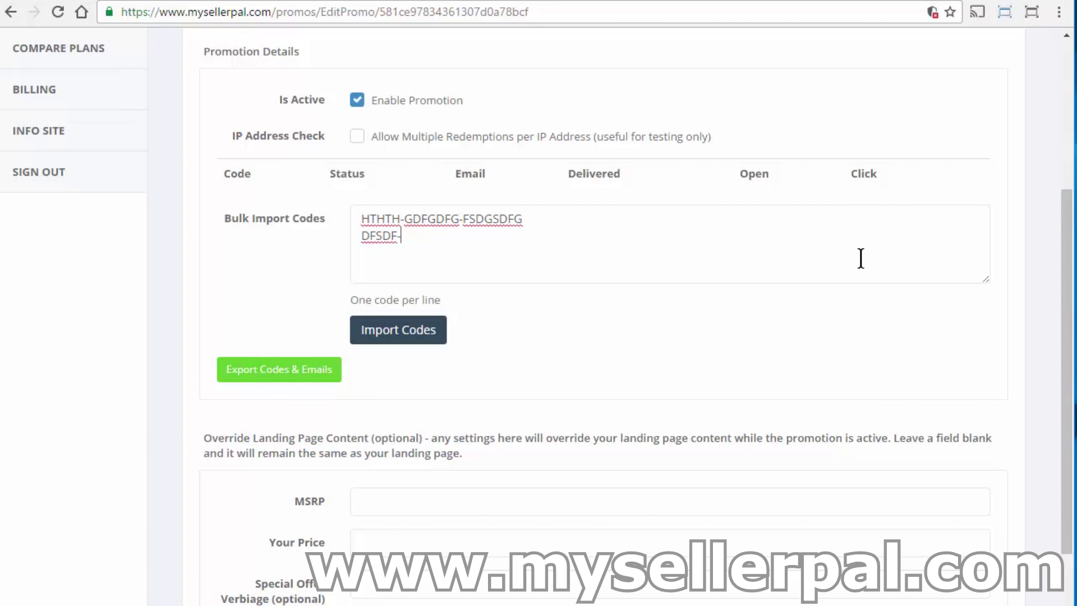
pyautogui.write('D-SDFDSFDSF-SDFSDF')
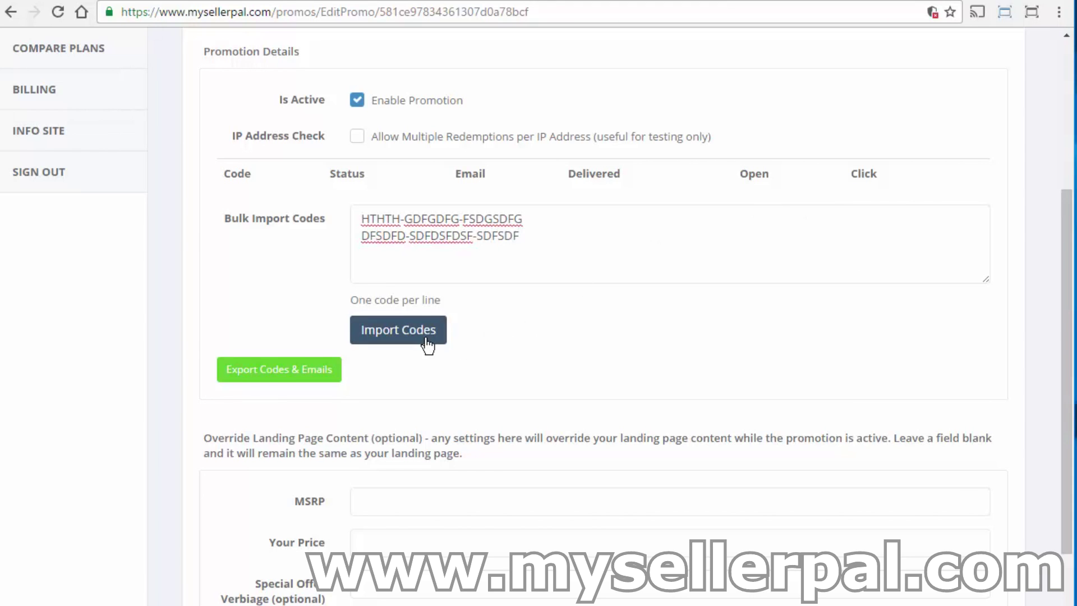
pyautogui.click(396, 344)
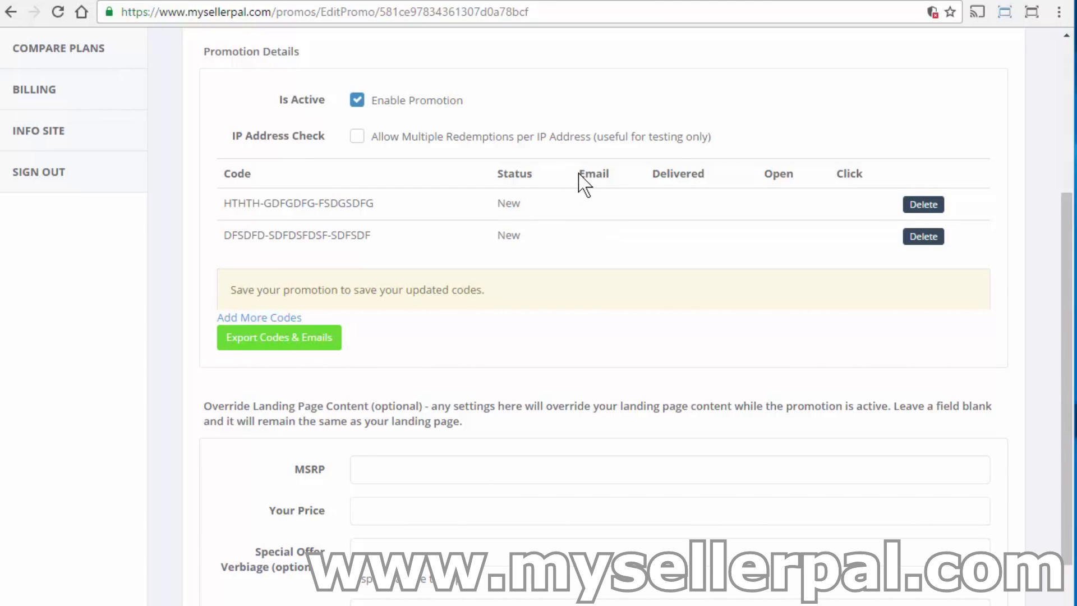
pyautogui.moveTo(579, 175); pyautogui.dragTo(613, 175)
pyautogui.click(620, 185)
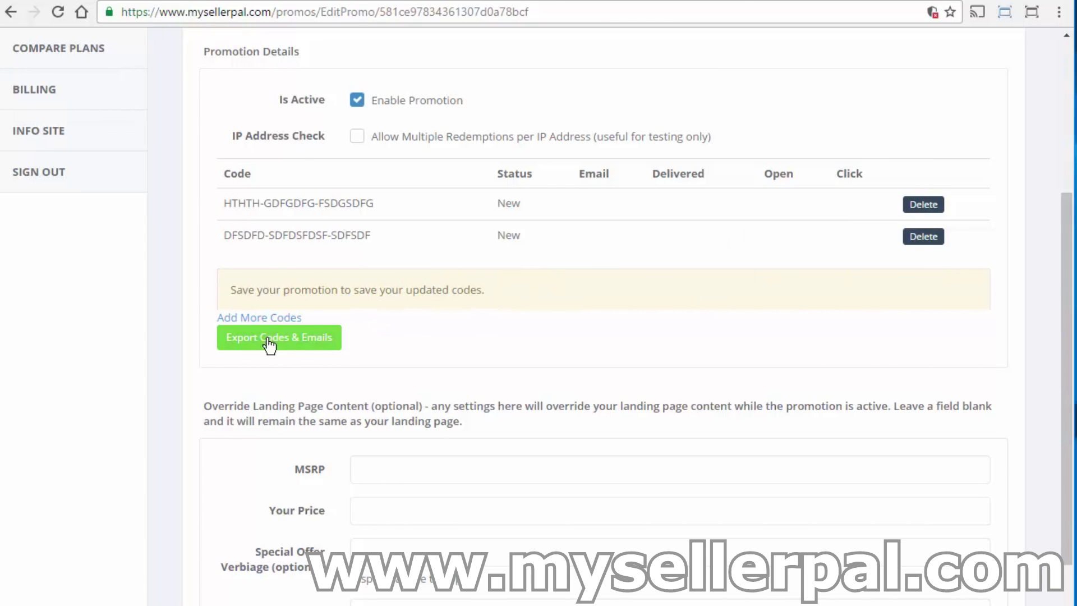
pyautogui.moveTo(229, 291); pyautogui.dragTo(426, 280)
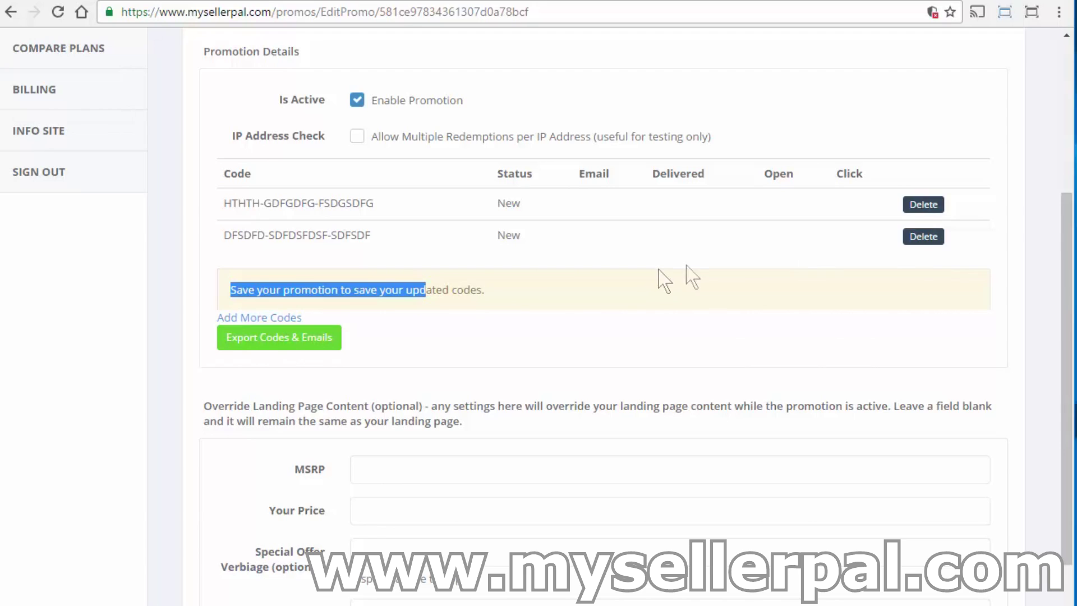
pyautogui.moveTo(1066, 253); pyautogui.dragTo(1034, 441)
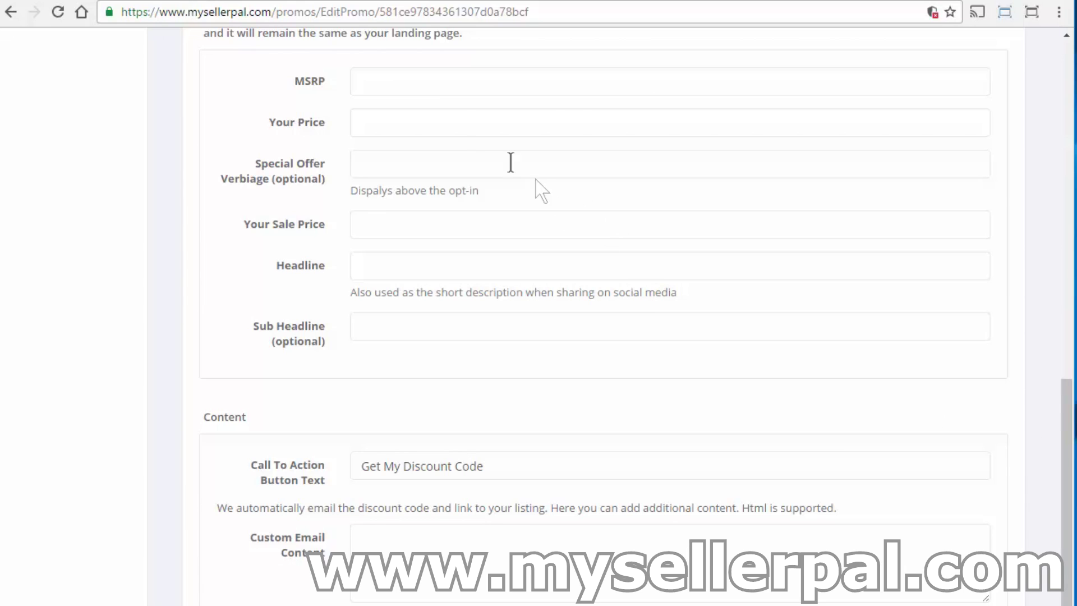
# Write the offer text 'First 2 Customers Get 50% off. Enter Your email to get your code.'.
pyautogui.click(443, 89)
pyautogui.click(373, 232)
pyautogui.write('First')
pyautogui.write('10')
pyautogui.press('BackSpace')
pyautogui.press('BackSpace')
pyautogui.write('2 Customers ')
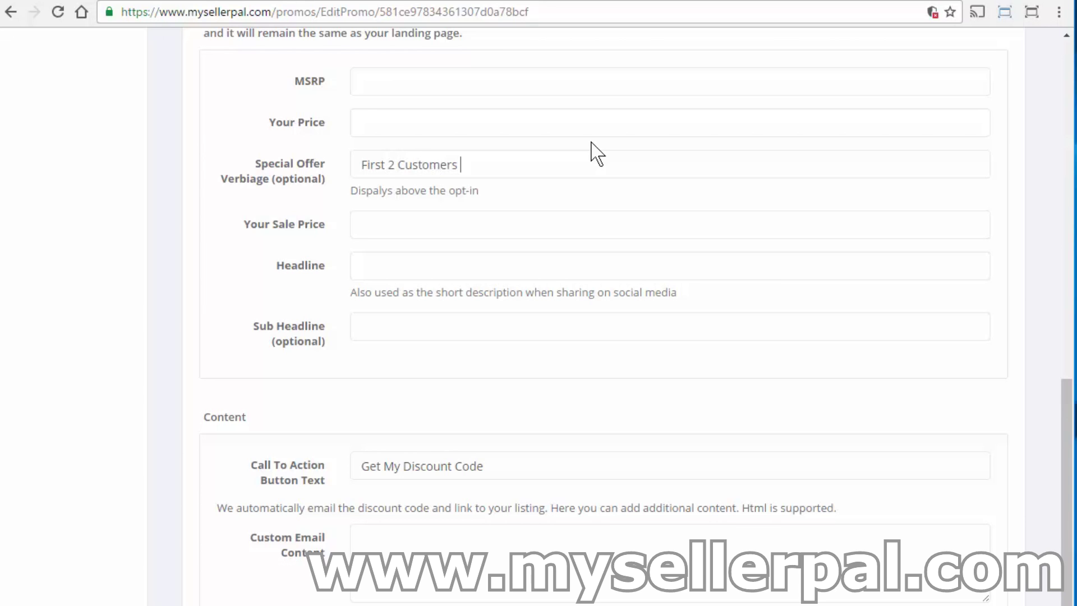
pyautogui.write('Get 50% off w')
pyautogui.press('BackSpace')
pyautogui.write('. Enter Y')
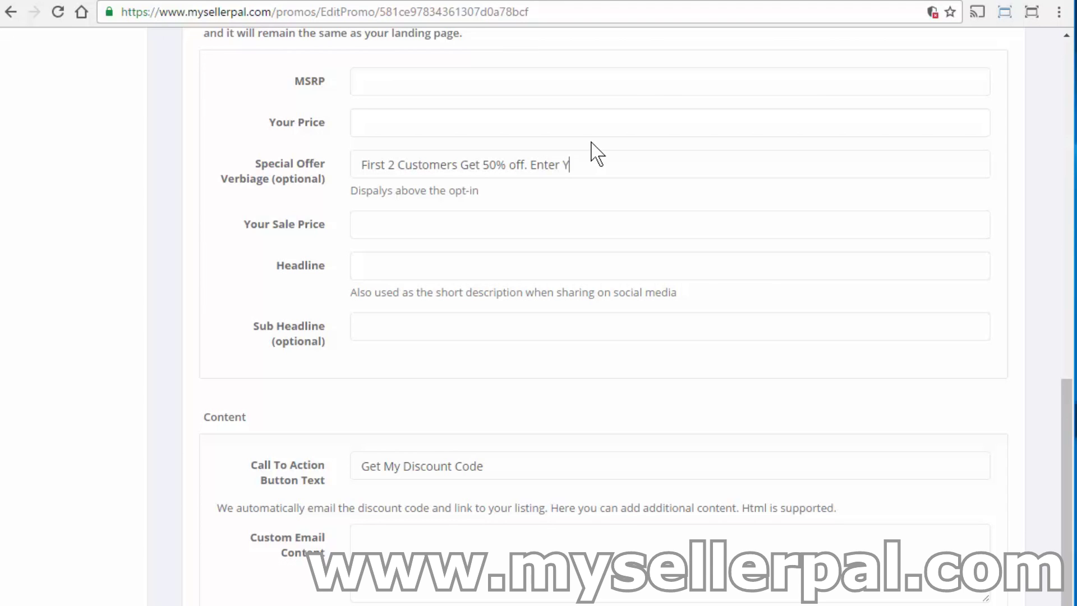
pyautogui.write('our emkail to get your code')
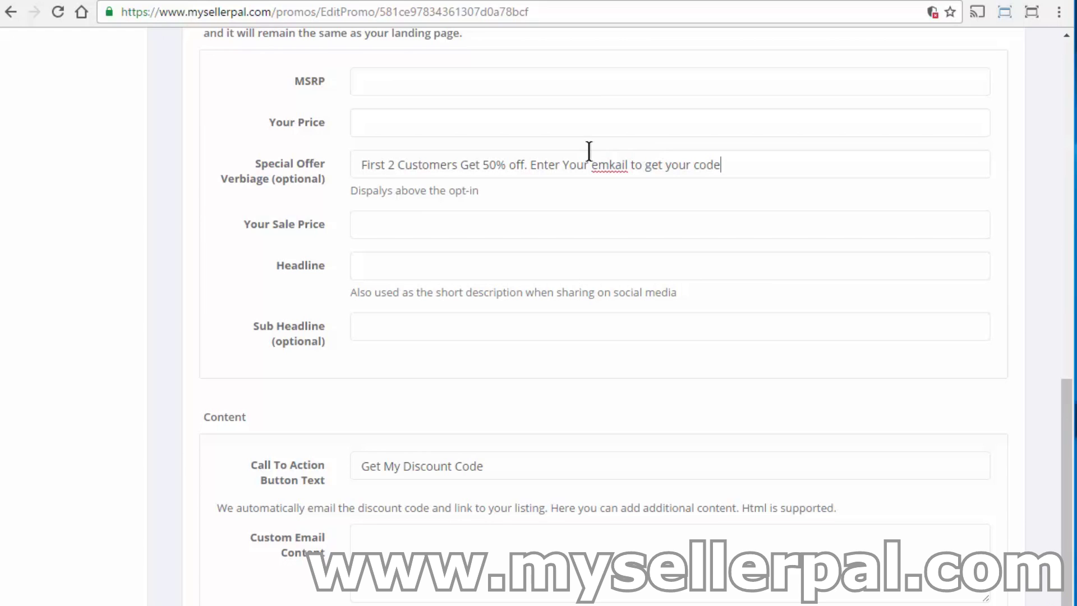
pyautogui.click(722, 165)
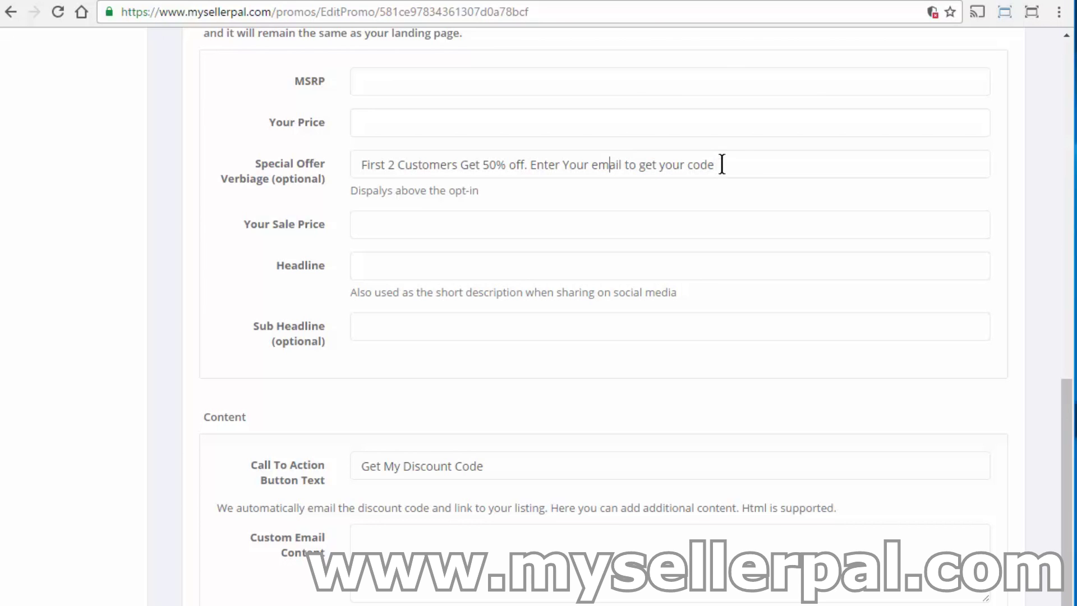
pyautogui.write('.')
# Enter $14.95 as the promotion's sale price.
pyautogui.click(433, 217)
pyautogui.write('$14.95')
pyautogui.click(375, 272)
# Enter headline 'Special Sale 50% Off' and sub headline 'Get your discount'.
pyautogui.click(377, 270)
pyautogui.write('Special Sale 50')
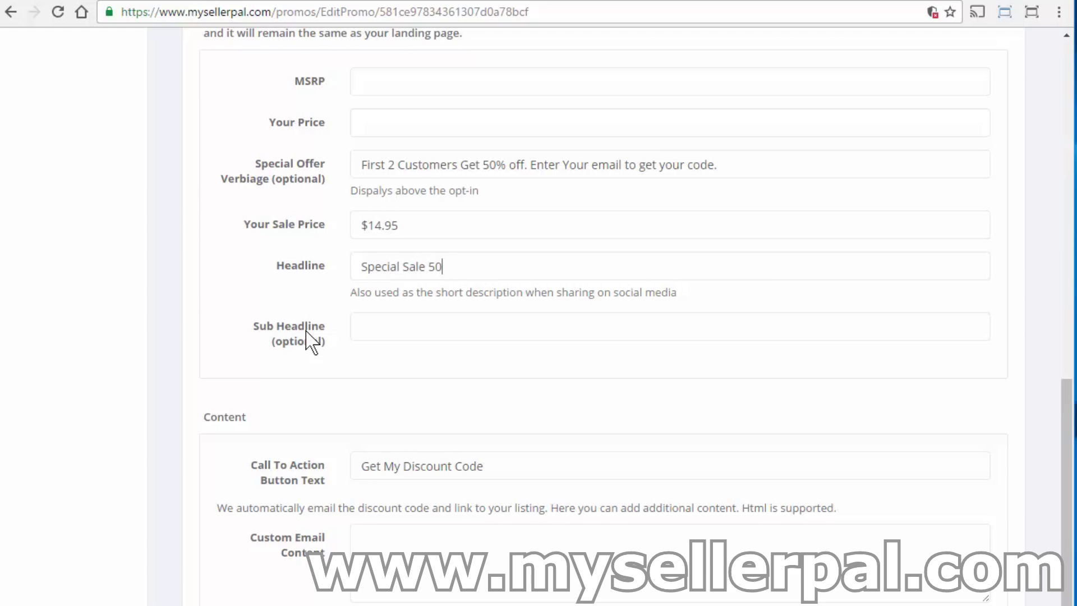
pyautogui.write('% Off')
pyautogui.press('Tab')
pyautogui.write('Get your discount')
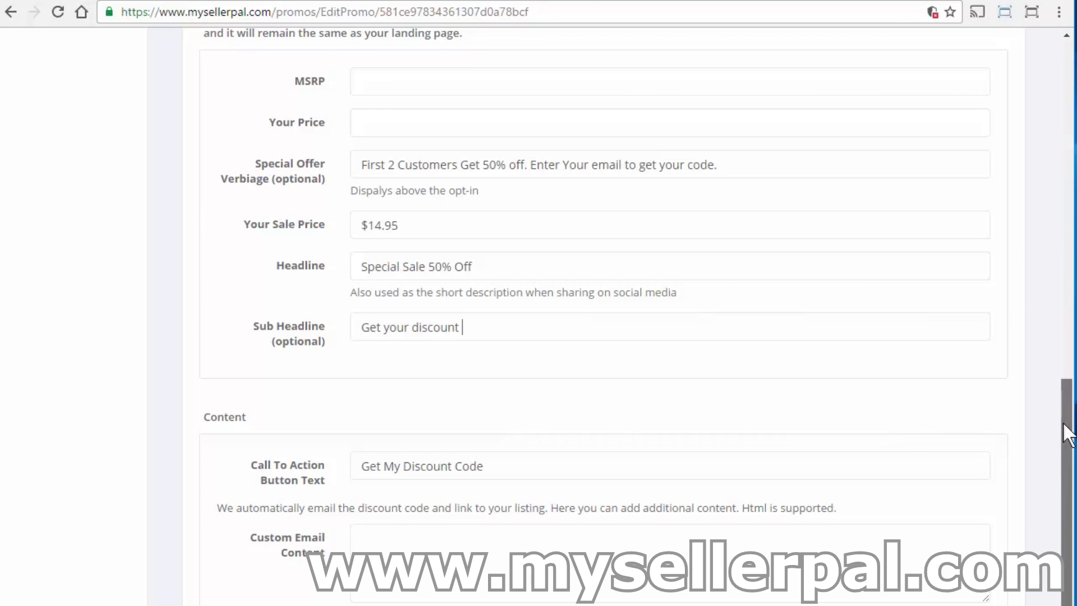
pyautogui.moveTo(1065, 432); pyautogui.dragTo(1054, 481)
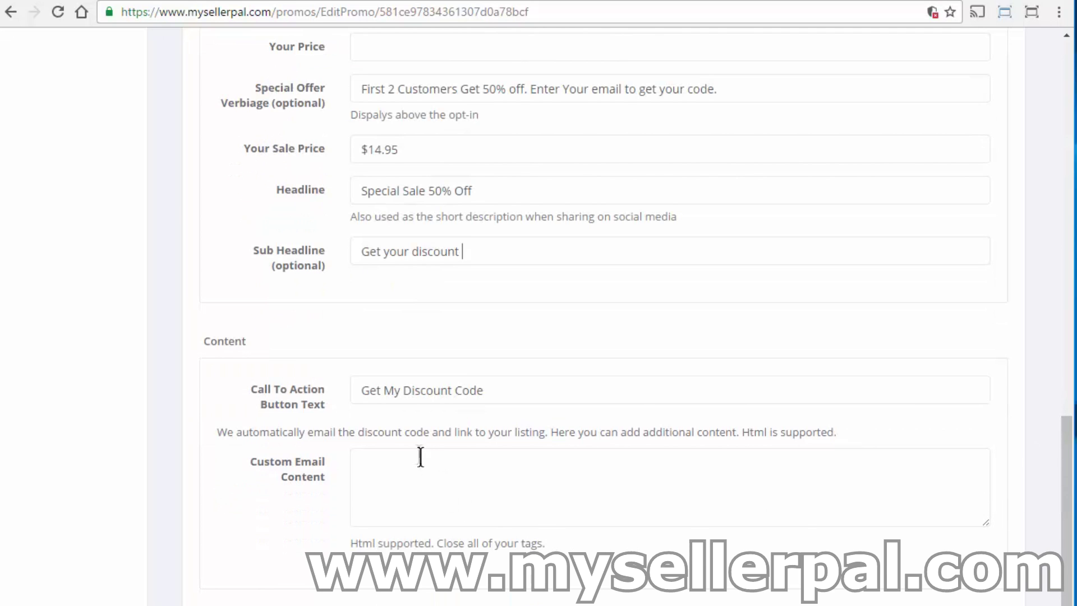
pyautogui.moveTo(360, 389); pyautogui.dragTo(513, 376)
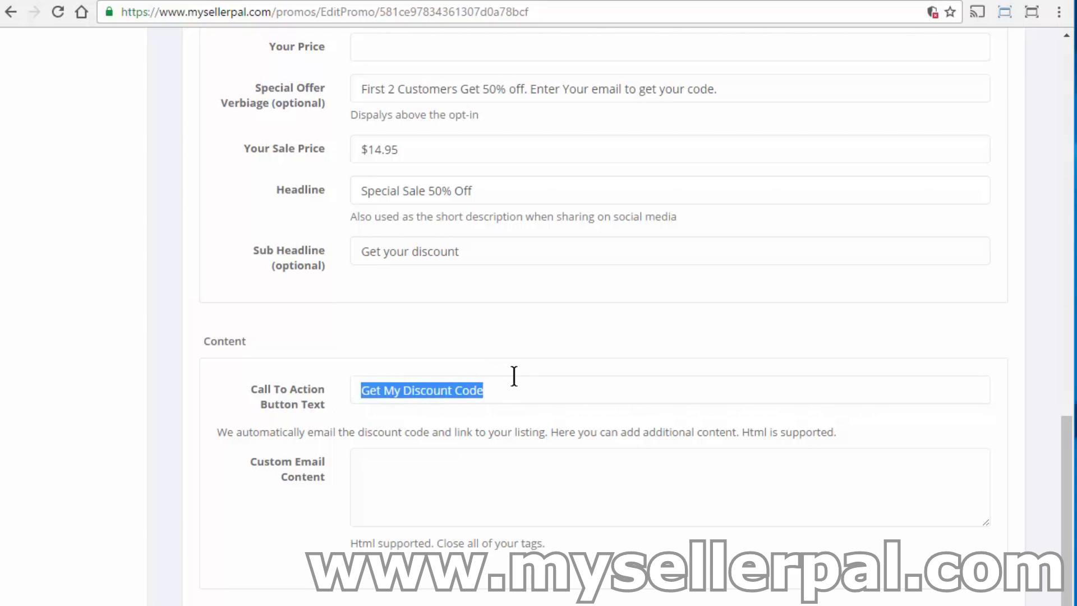
# Save the Demo Promotion changes and scroll back to the top of the edit page.
pyautogui.click(469, 467)
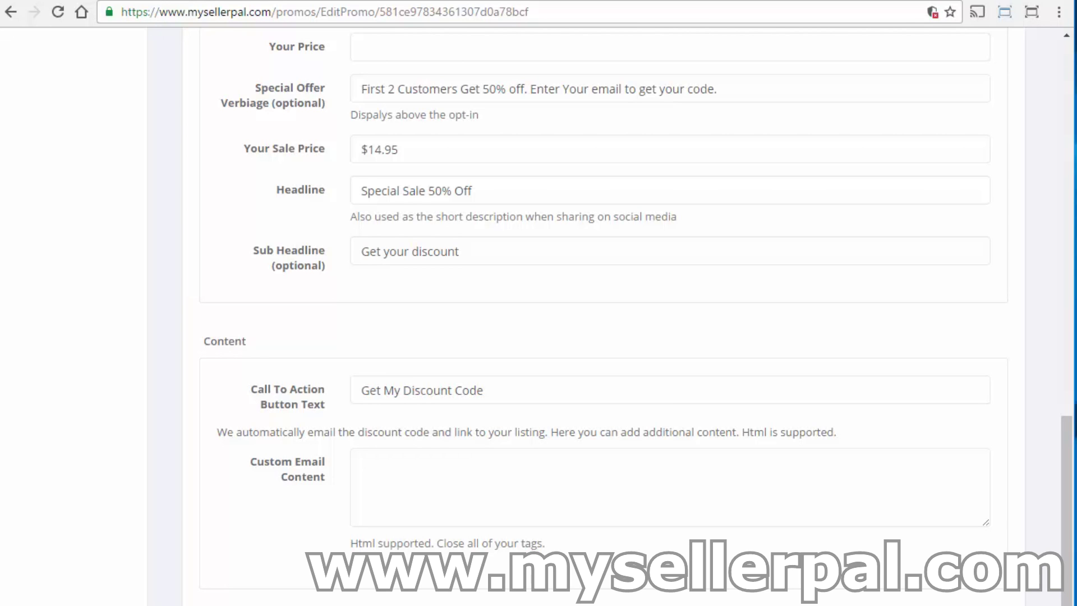
pyautogui.click(1065, 308)
pyautogui.moveTo(1065, 265); pyautogui.dragTo(1063, 298)
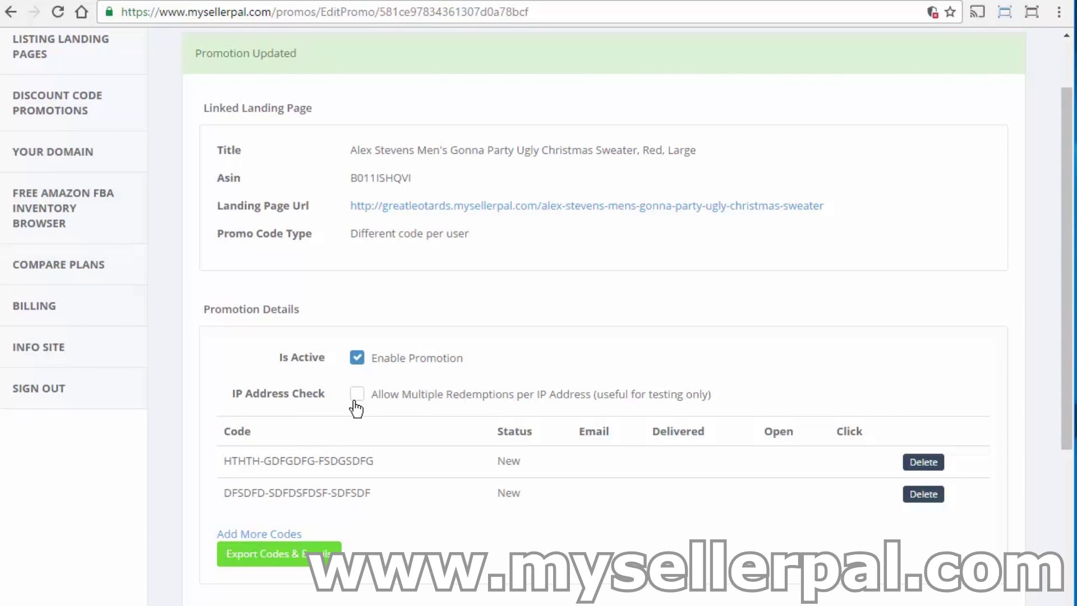
# Turn Allow Multiple Redemptions per IP Address on and back off, then view the sweater landing page.
pyautogui.click(357, 395)
pyautogui.click(357, 394)
pyautogui.click(362, 4)
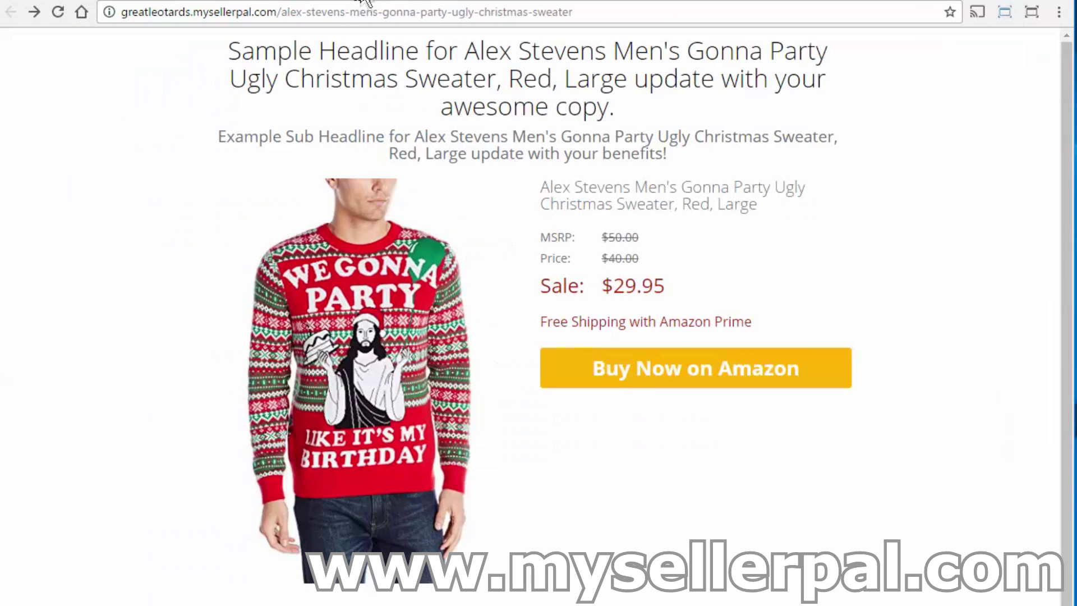
# Reload the landing page to show the $14.95 offer and enter a test first name.
pyautogui.click(57, 12)
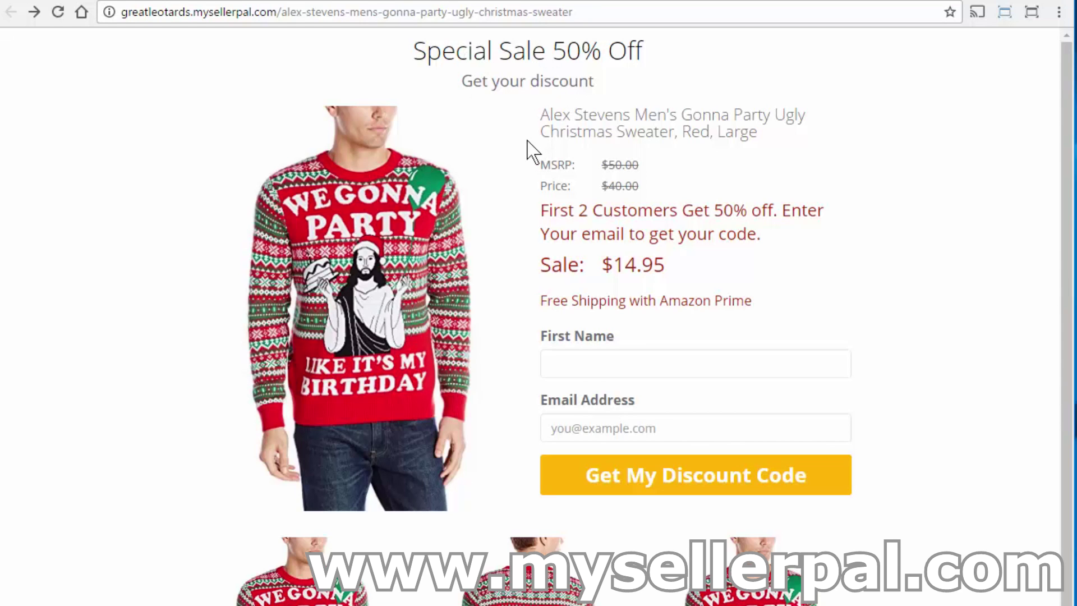
pyautogui.click(604, 360)
pyautogui.write('Jon')
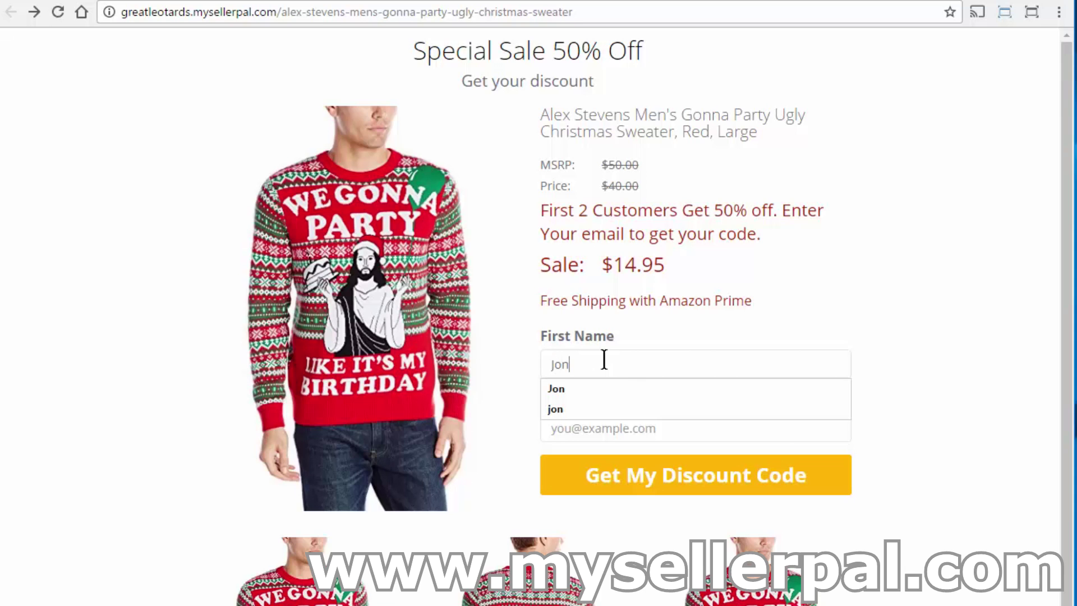
pyautogui.press('Tab')
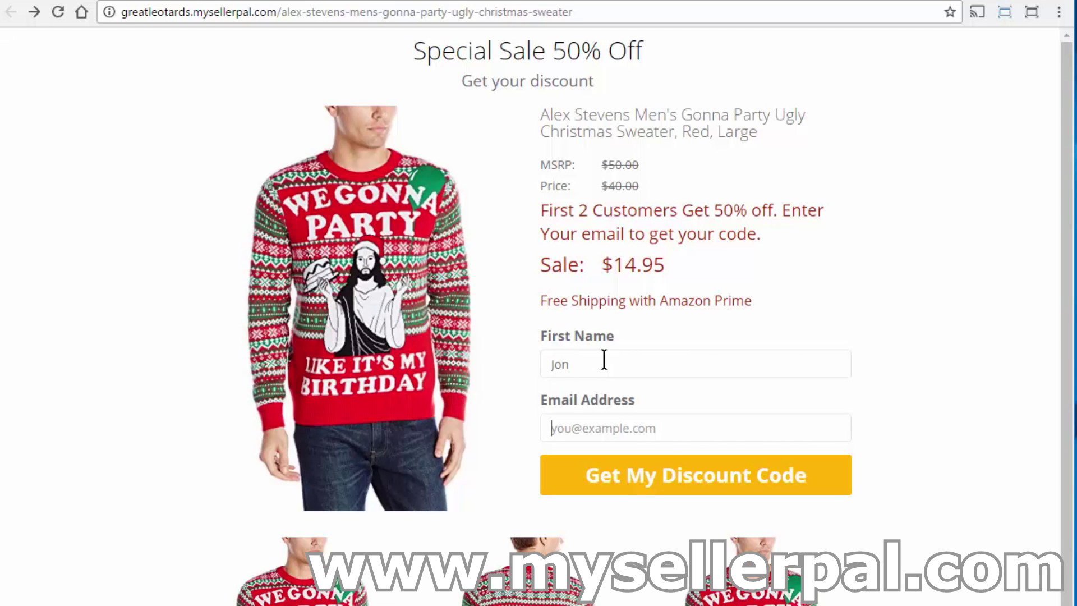
# Fill in the test e-mail from autofill, submit the form, and return to the promo edit page.
pyautogui.write('jon@mys')
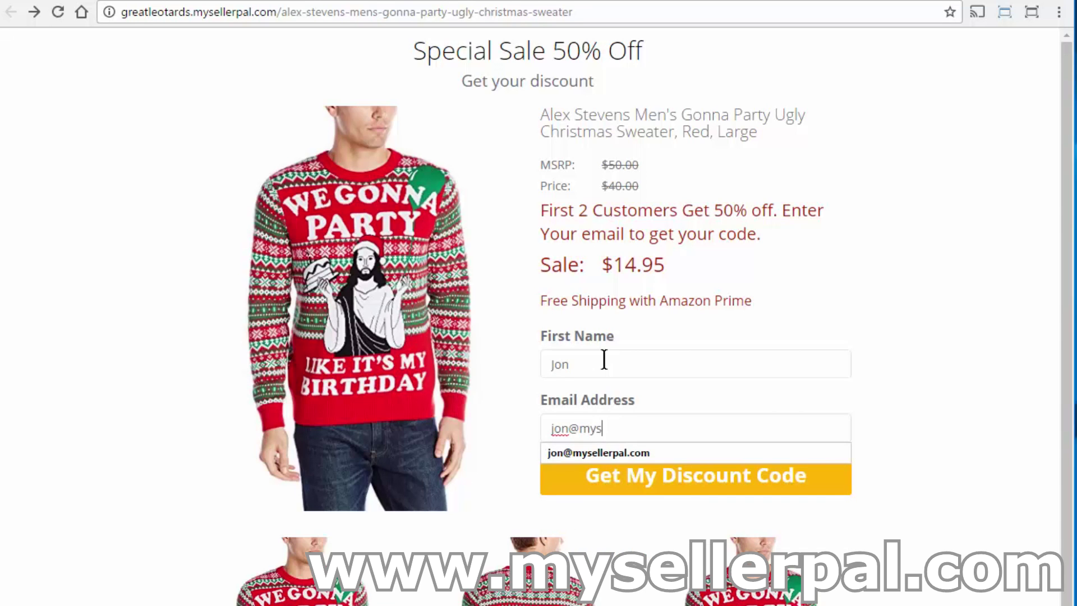
pyautogui.press('Down')
pyautogui.press('Return')
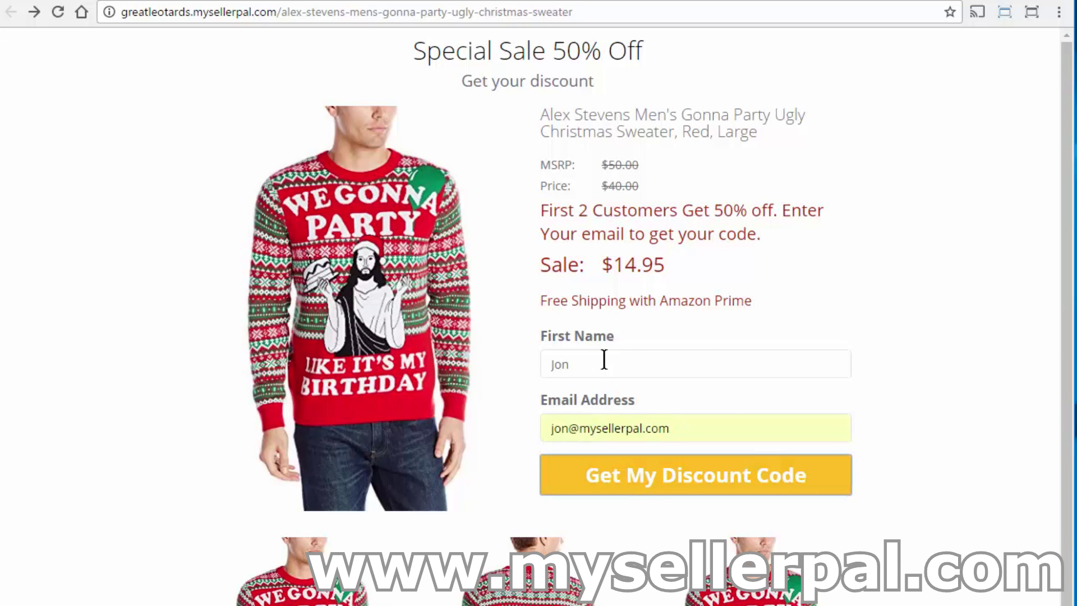
pyautogui.press('Return')
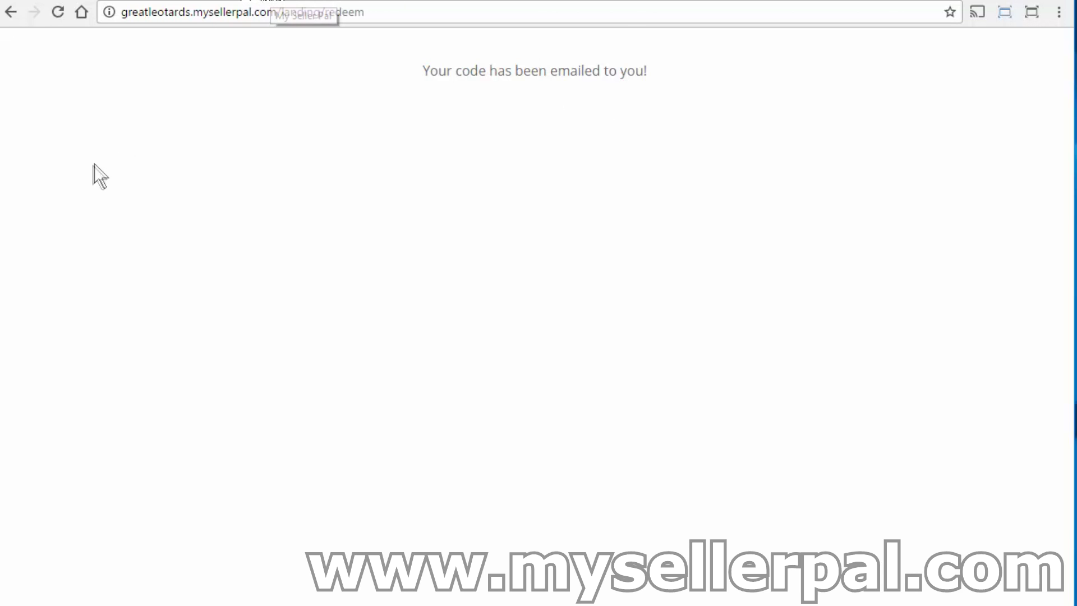
pyautogui.moveTo(3, 235); pyautogui.dragTo(0, 236)
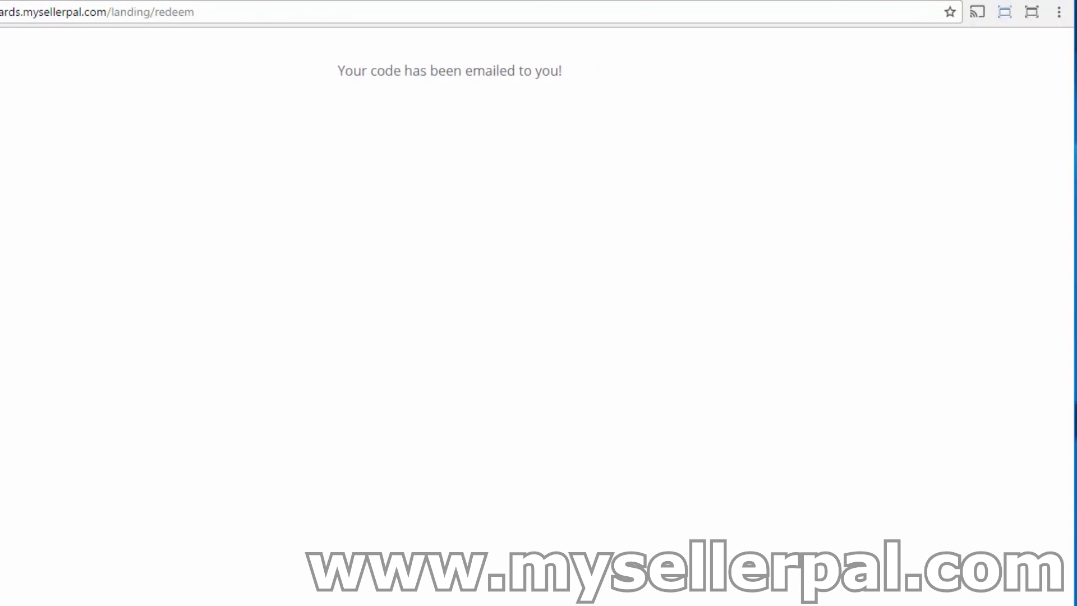
pyautogui.click(45, 0)
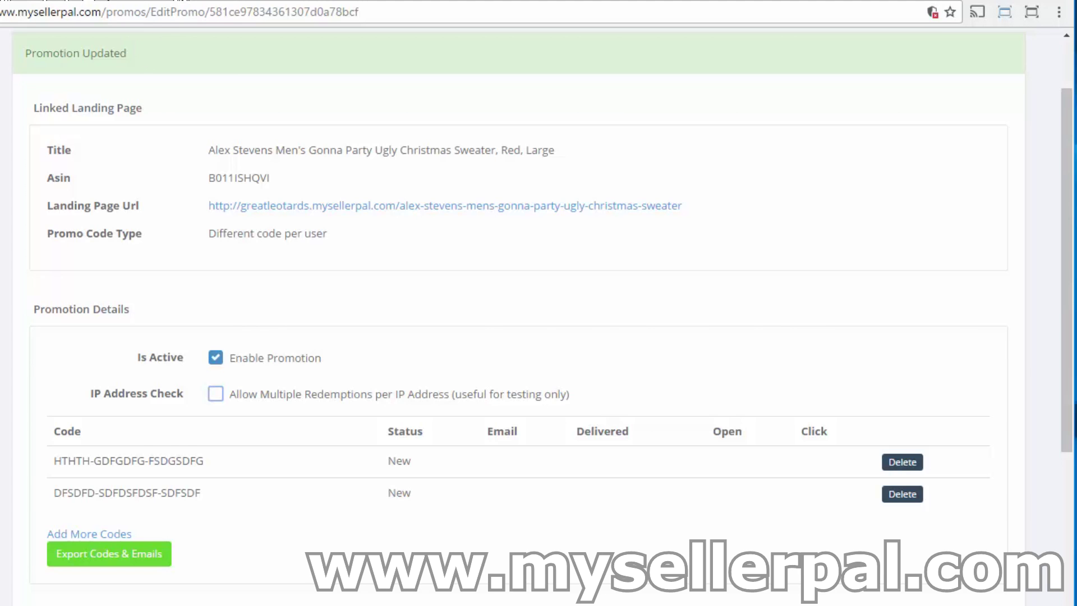
pyautogui.press('F5')
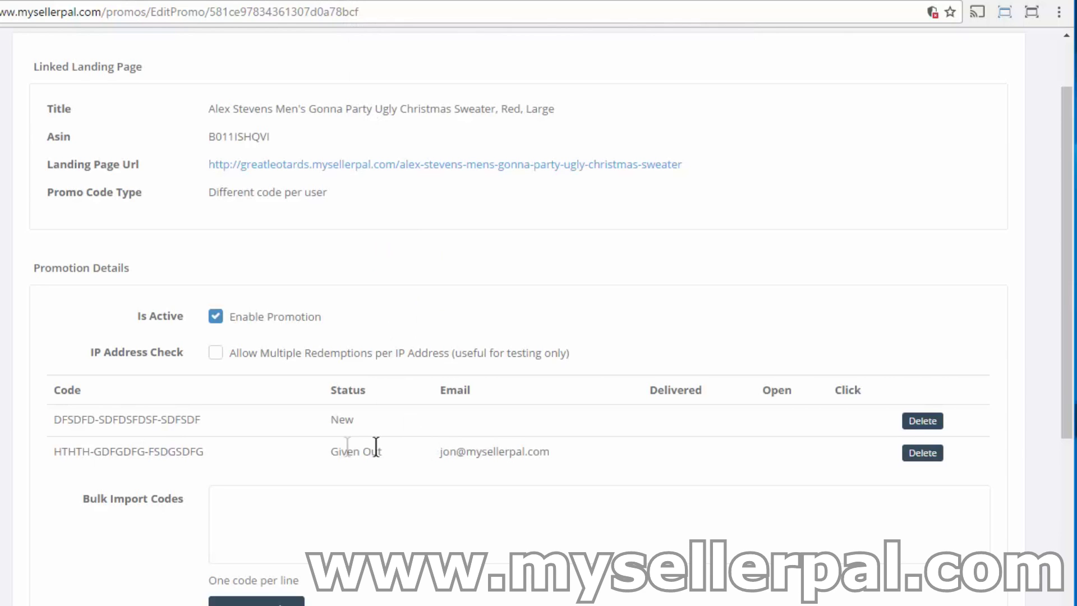
pyautogui.moveTo(436, 451); pyautogui.dragTo(558, 457)
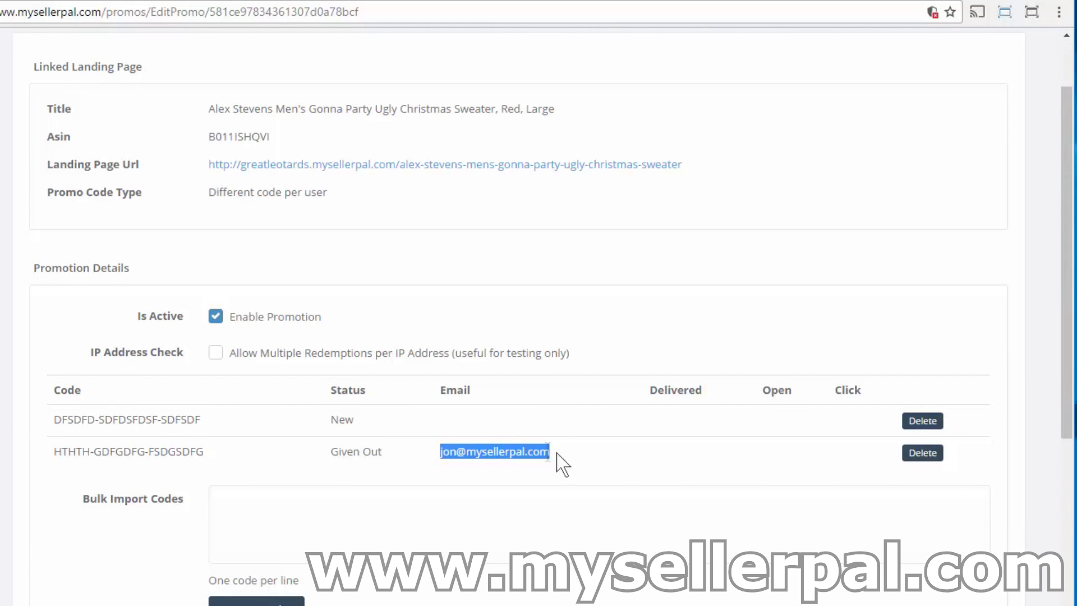
pyautogui.click(581, 456)
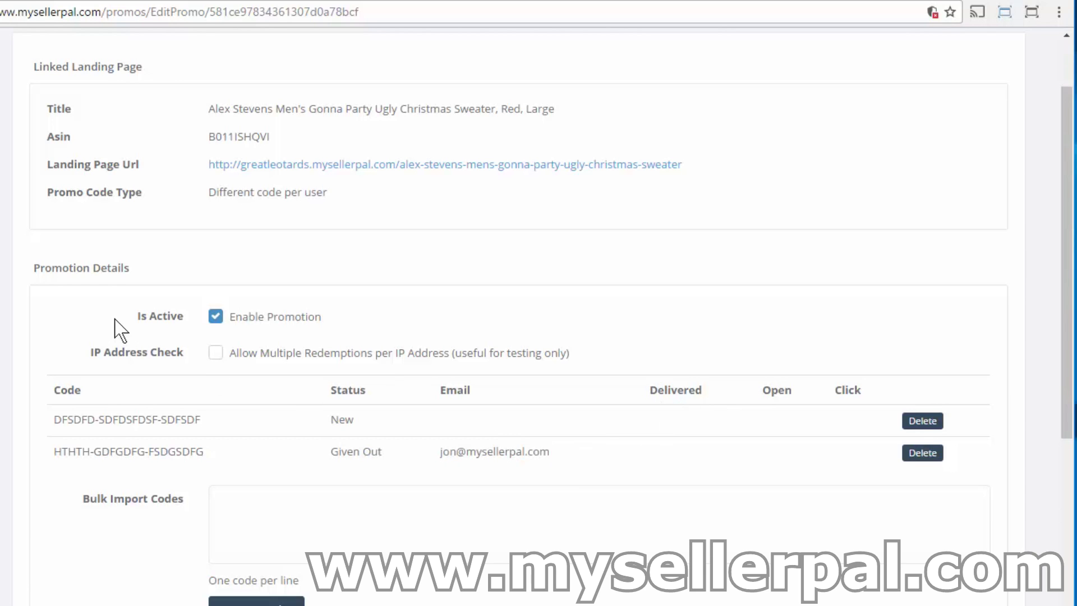
pyautogui.press('F5')
pyautogui.press('F5')
# Find and open the 'Your Discount Code' e-mail in Gmail, then return to the promo page.
pyautogui.click(33, 1)
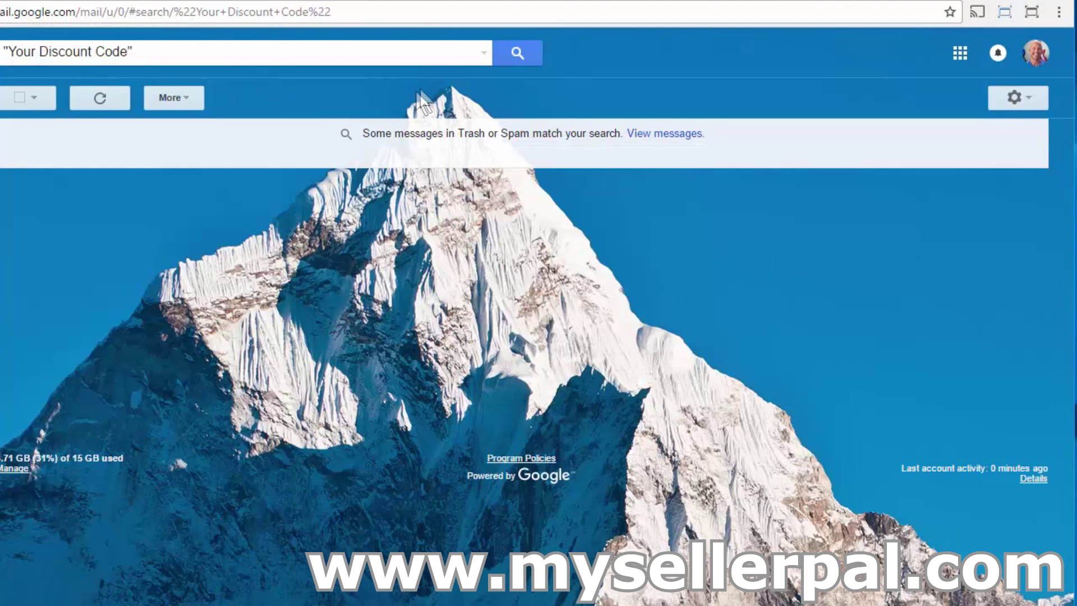
pyautogui.click(519, 54)
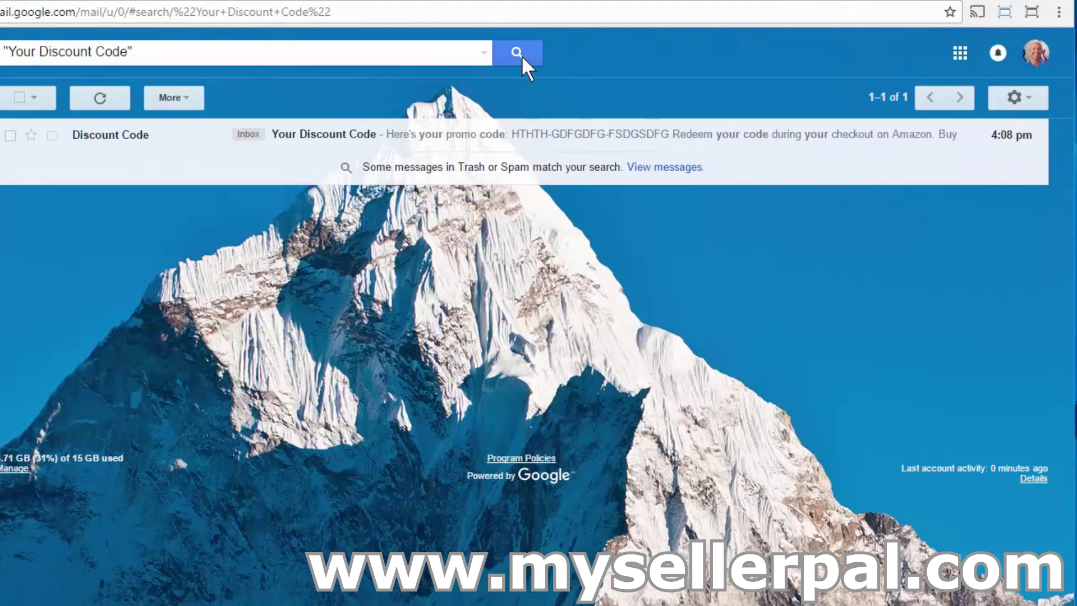
pyautogui.click(343, 141)
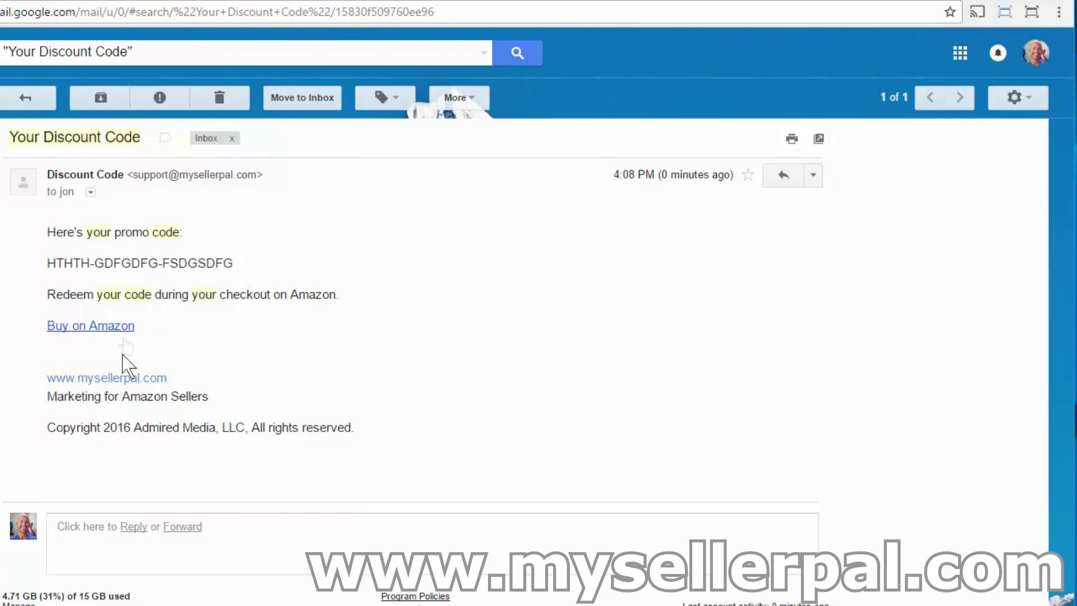
pyautogui.click(97, 3)
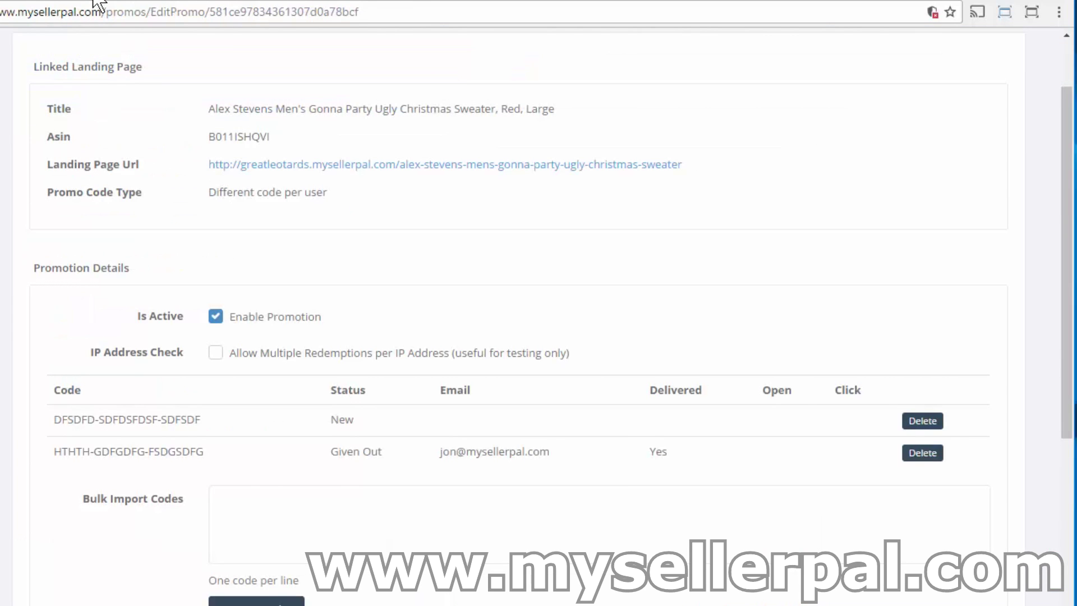
# Refresh the promo page, then go back to the discount-code e-mail in Gmail.
pyautogui.press('F5')
pyautogui.press('F5')
pyautogui.press('F5')
pyautogui.hotkey('ctrl', 'Tab')
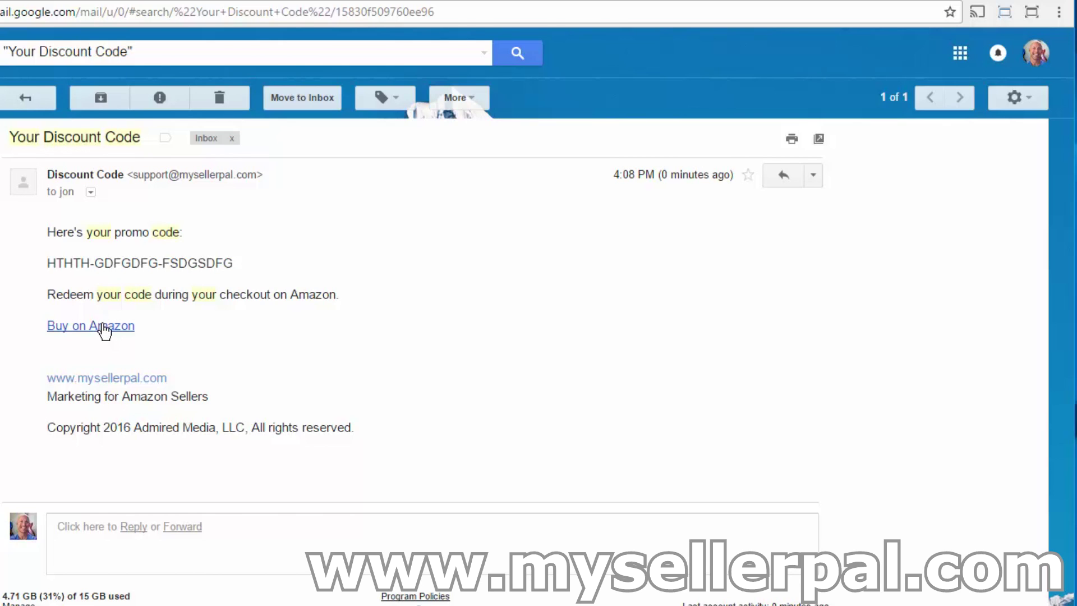
# Refresh the promo page and check the code's Open column reads Yes.
pyautogui.click(71, 2)
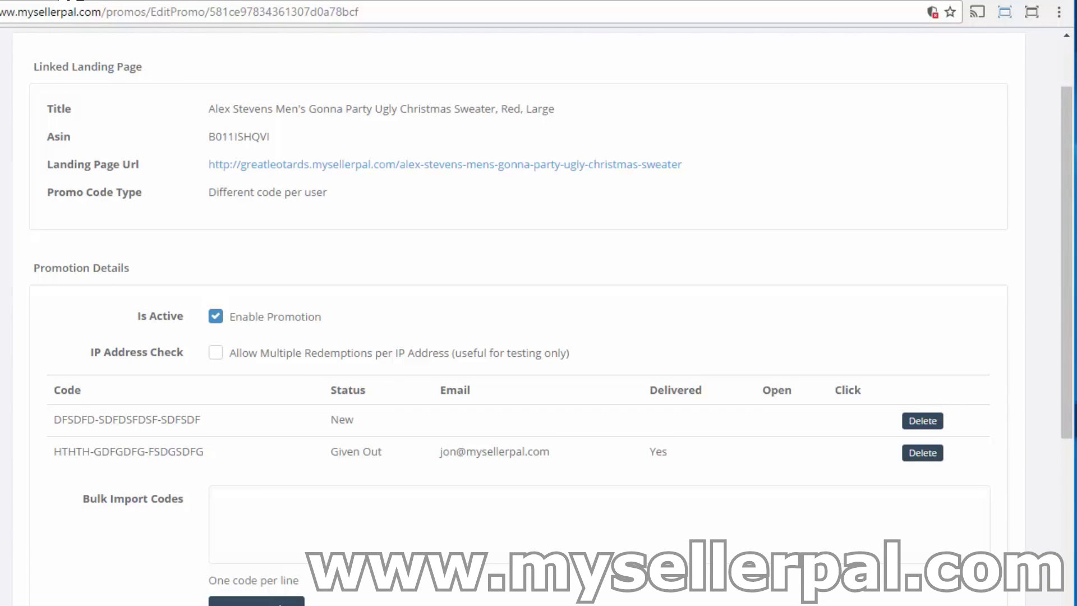
pyautogui.press('F5')
pyautogui.doubleClick(777, 451)
pyautogui.click(749, 455)
# Follow the e-mail's Buy on Amazon link to the sweater product page, then return to the promo page.
pyautogui.hotkey('ctrl', 'Tab')
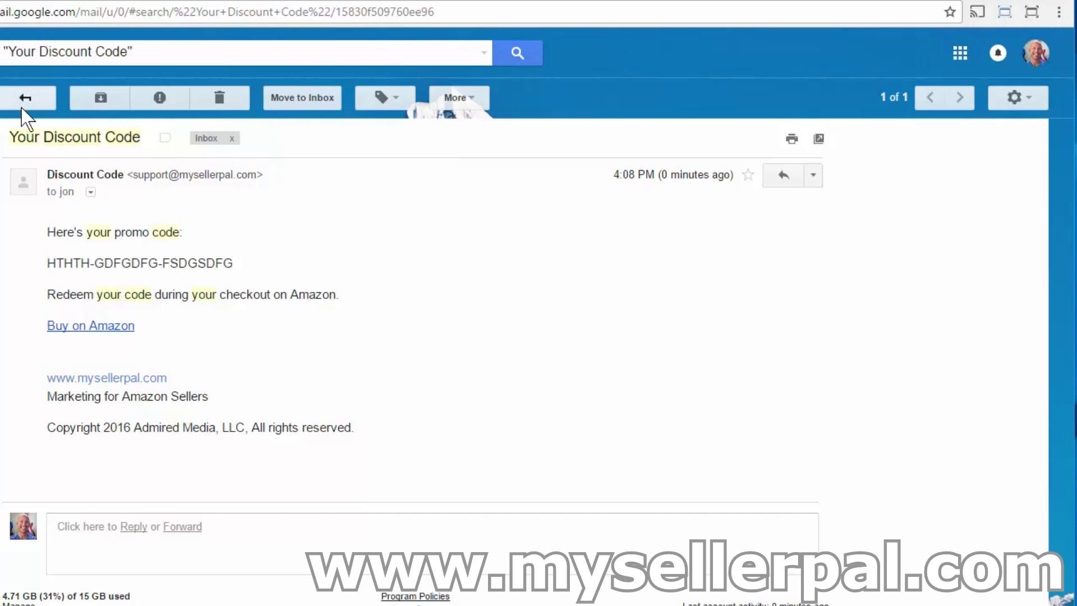
pyautogui.click(115, 326)
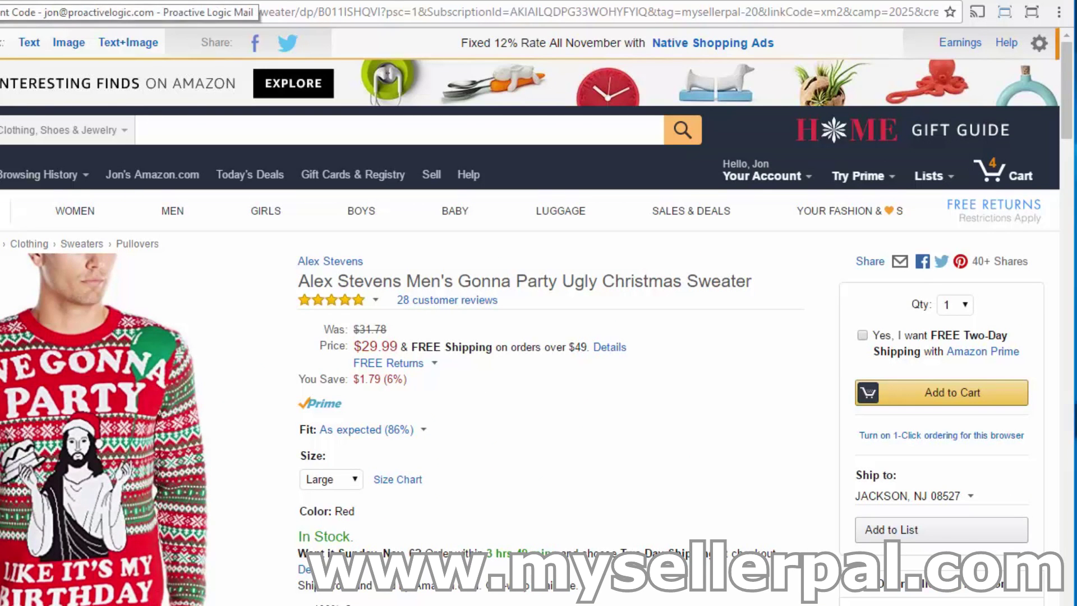
pyautogui.click(70, 2)
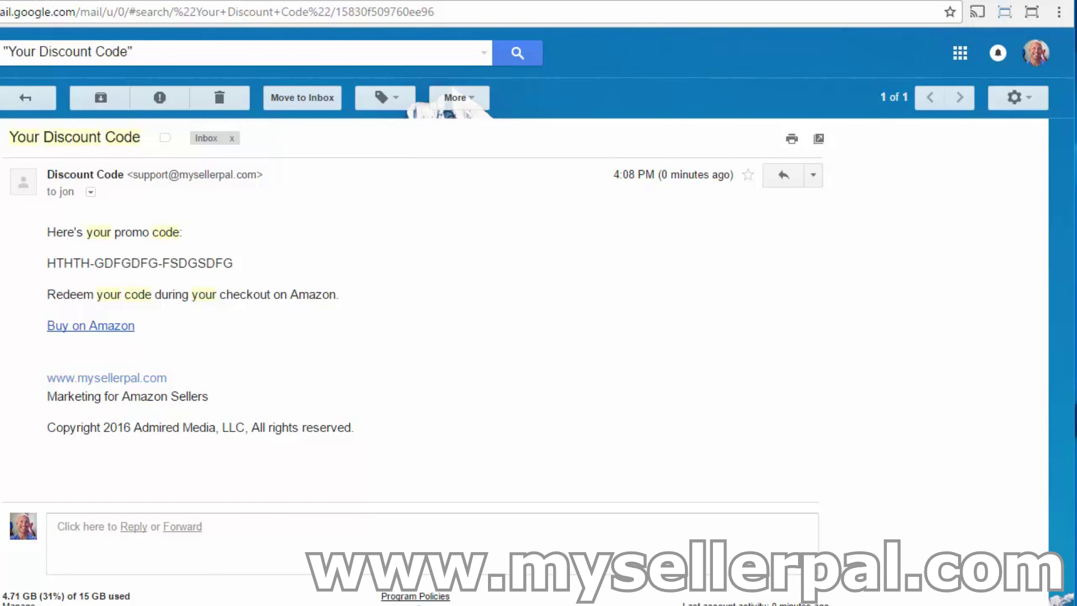
pyautogui.click(159, 2)
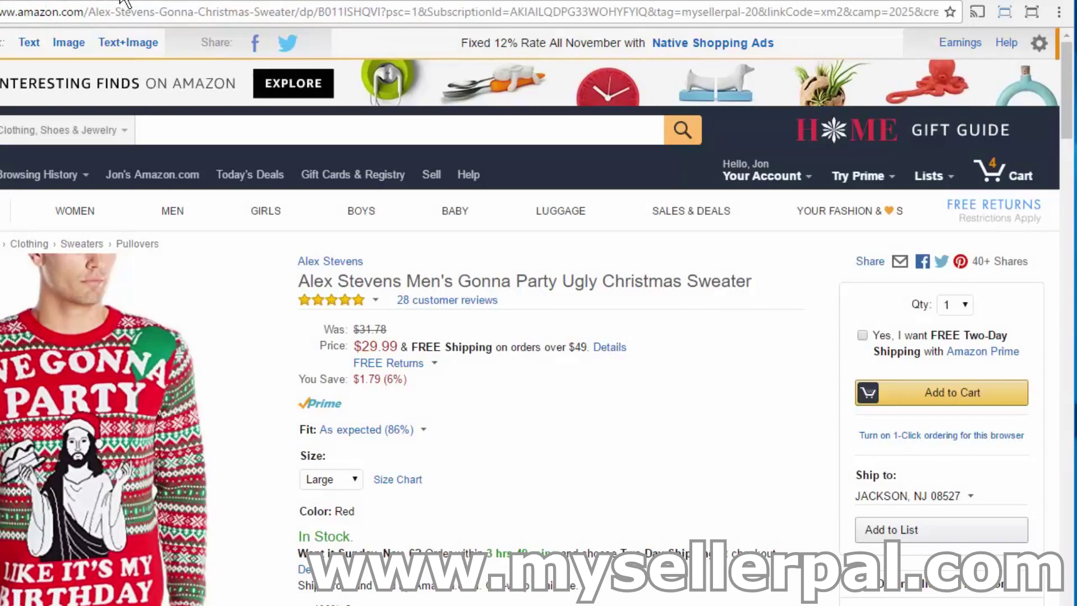
pyautogui.click(222, 3)
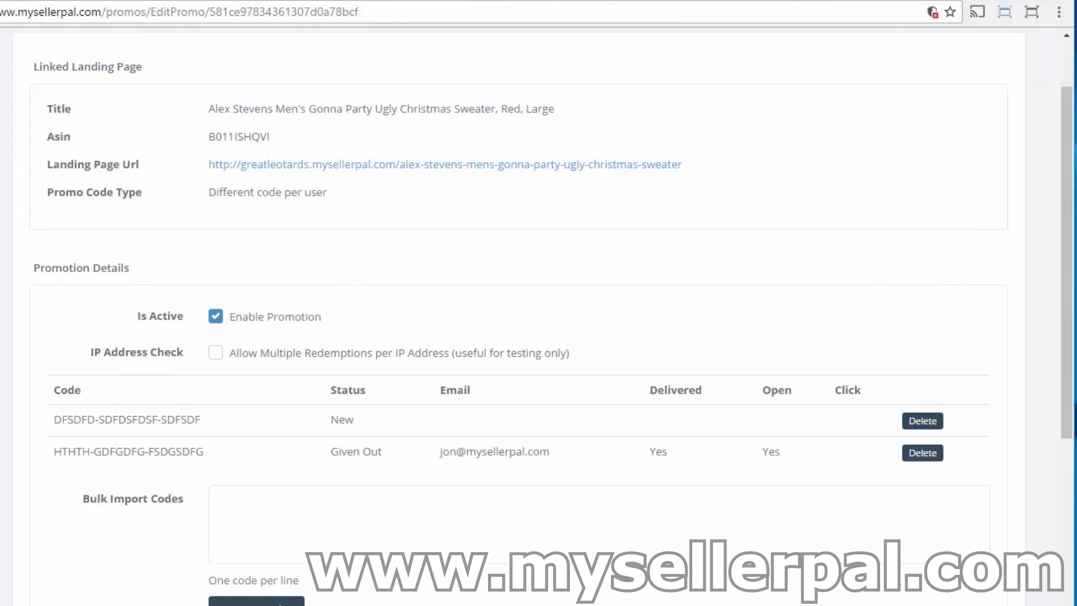
# Refresh the promo table to confirm Click now reads Yes, then return to the sweater landing page.
pyautogui.press('F5')
pyautogui.press('F5')
pyautogui.moveTo(1067, 376); pyautogui.dragTo(1066, 435)
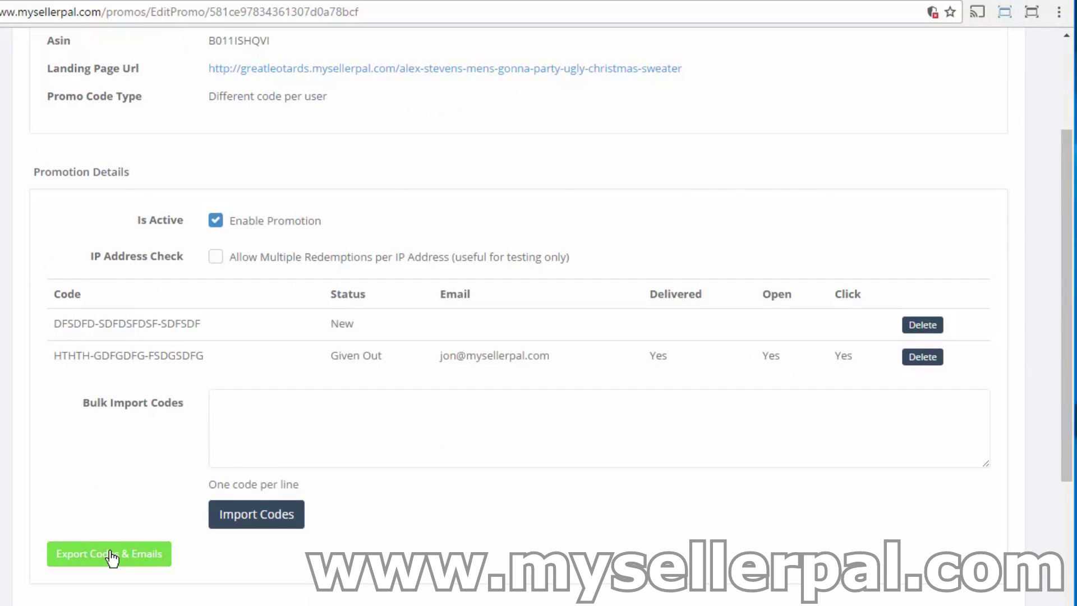
pyautogui.click(382, 4)
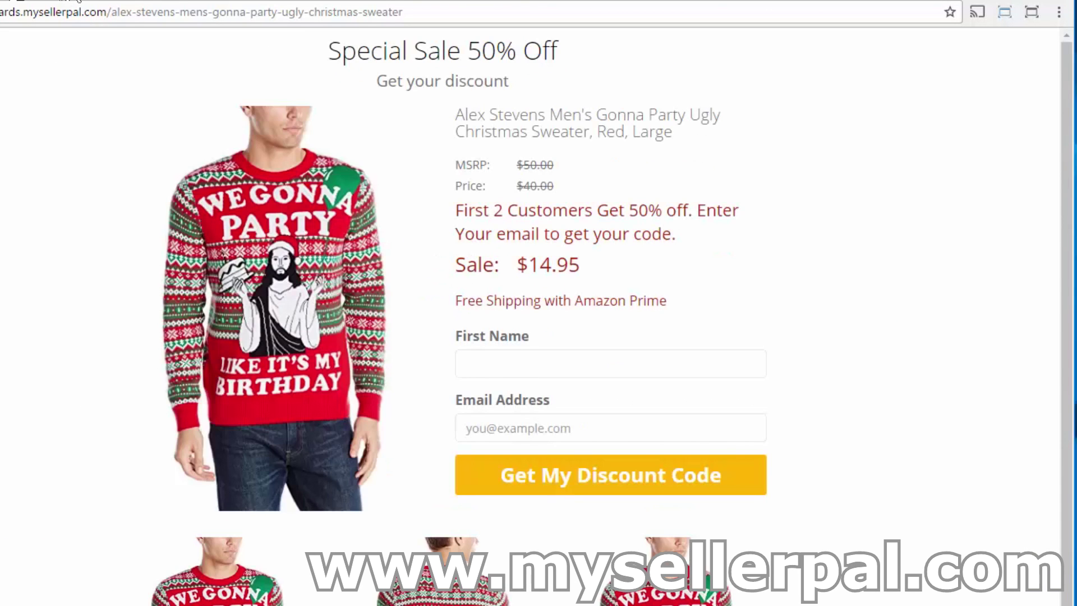
# Delete the unused DFSDFD-SDFDSFDSF-SDFDSF code and view the sweater page's $29.95 Buy Now offer.
pyautogui.click(191, 3)
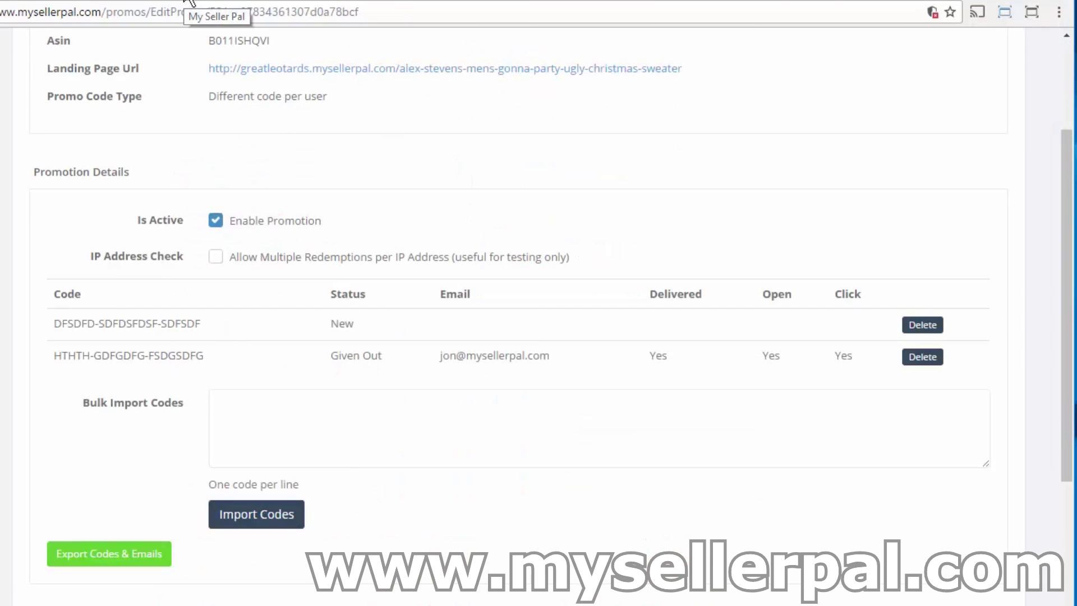
pyautogui.click(928, 327)
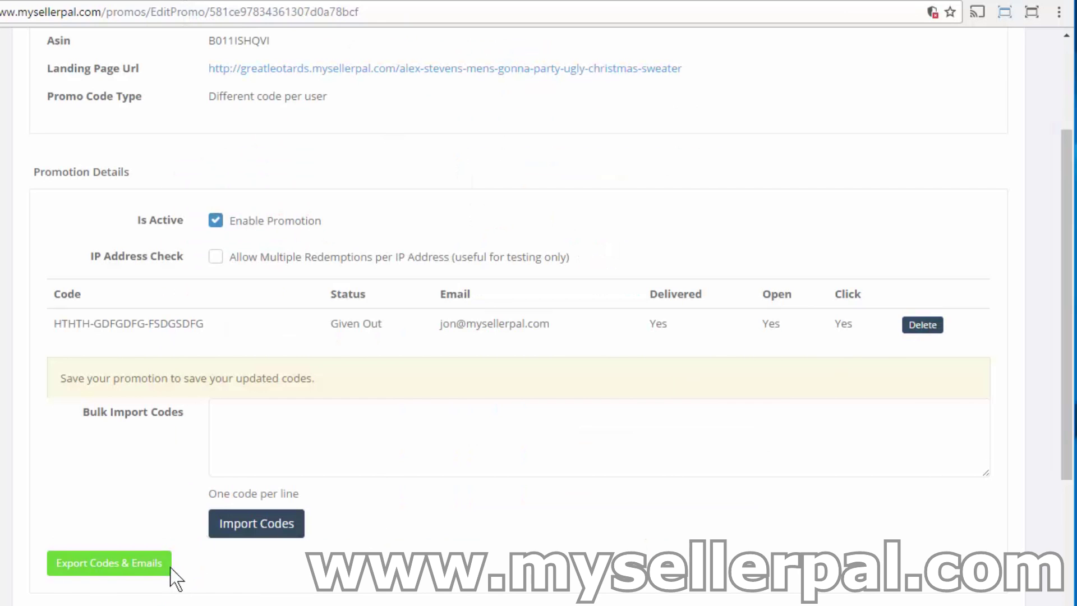
pyautogui.moveTo(1069, 425); pyautogui.dragTo(1069, 605)
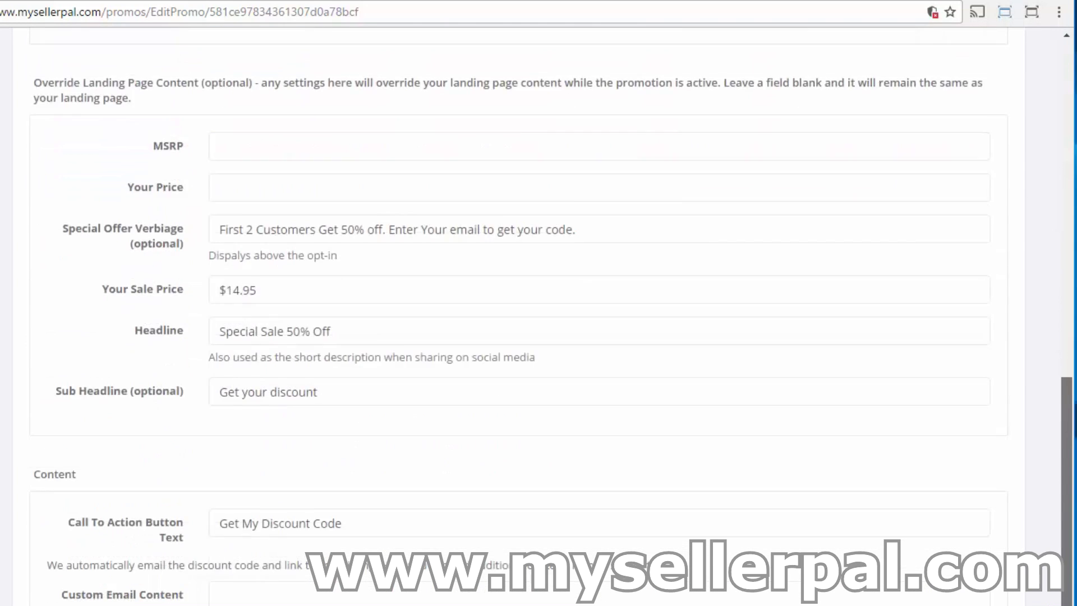
pyautogui.scroll(-2, 539, 303)
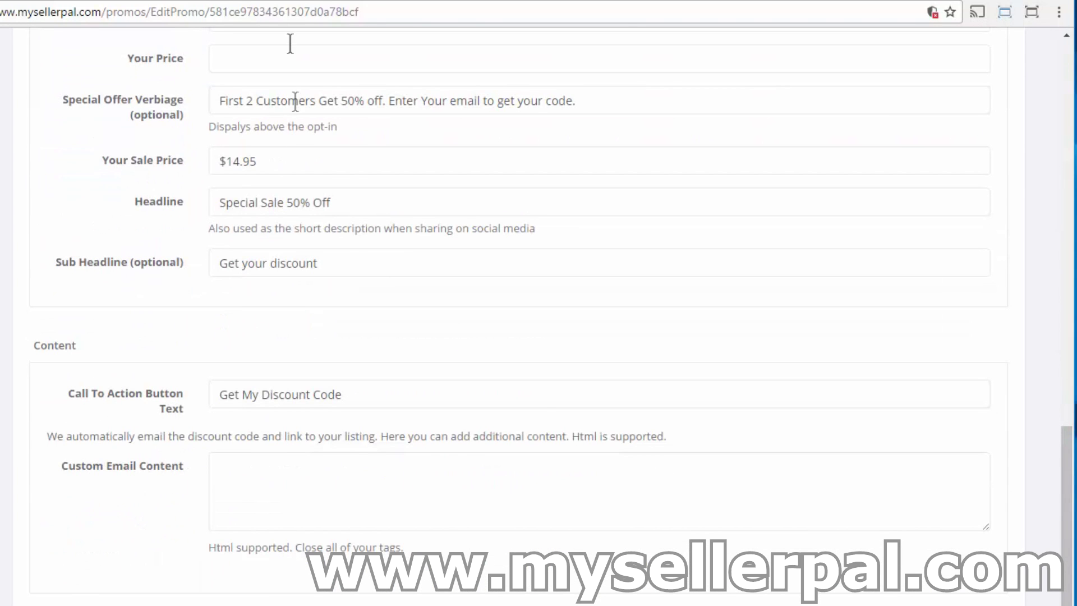
pyautogui.click(371, 2)
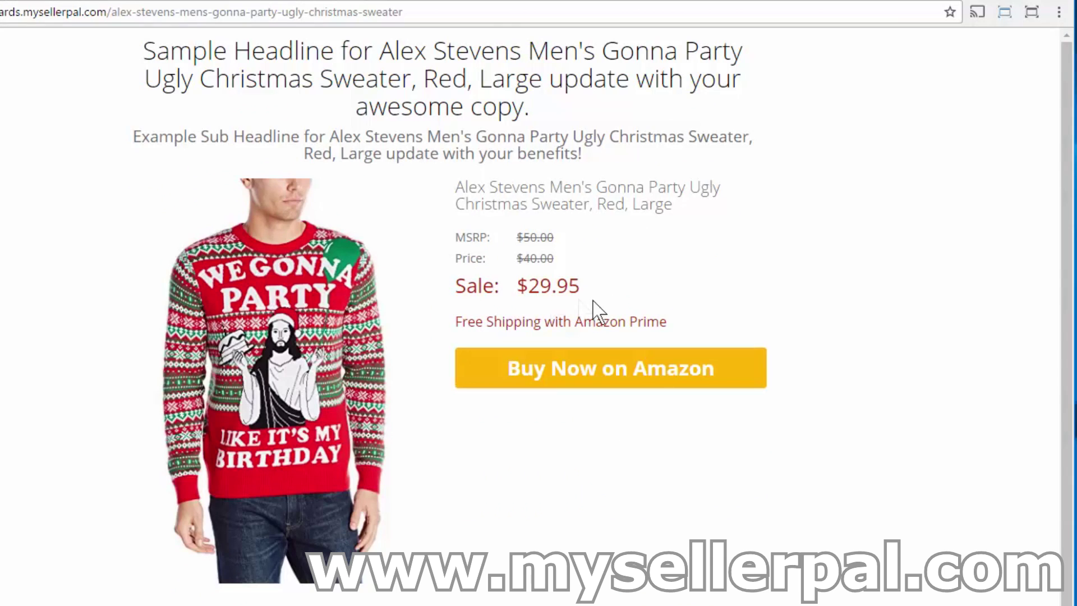
pyautogui.moveTo(147, 50); pyautogui.dragTo(742, 82)
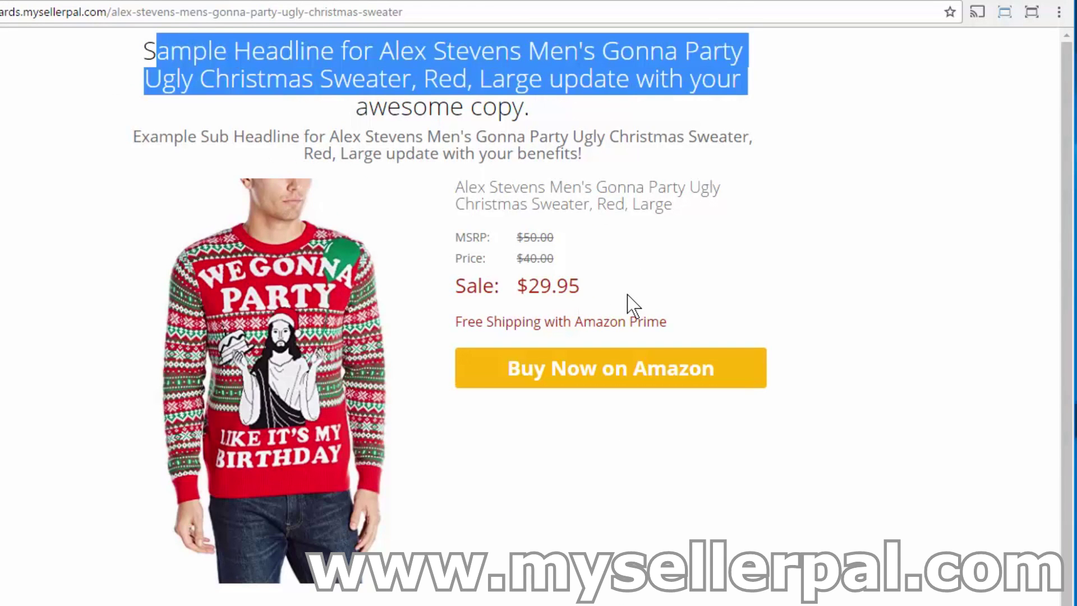
pyautogui.moveTo(588, 286); pyautogui.dragTo(550, 289)
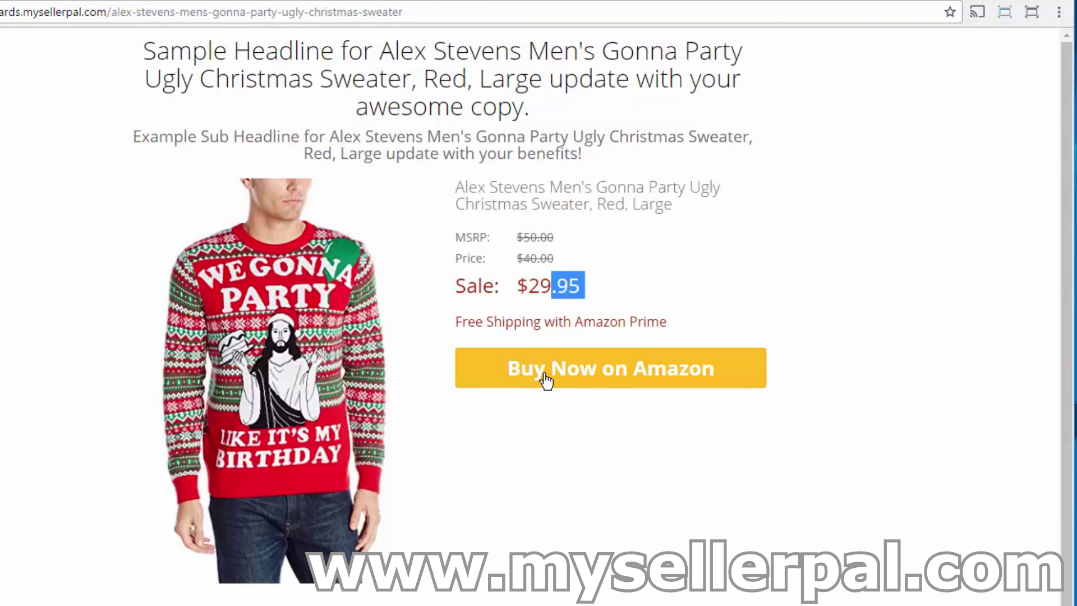